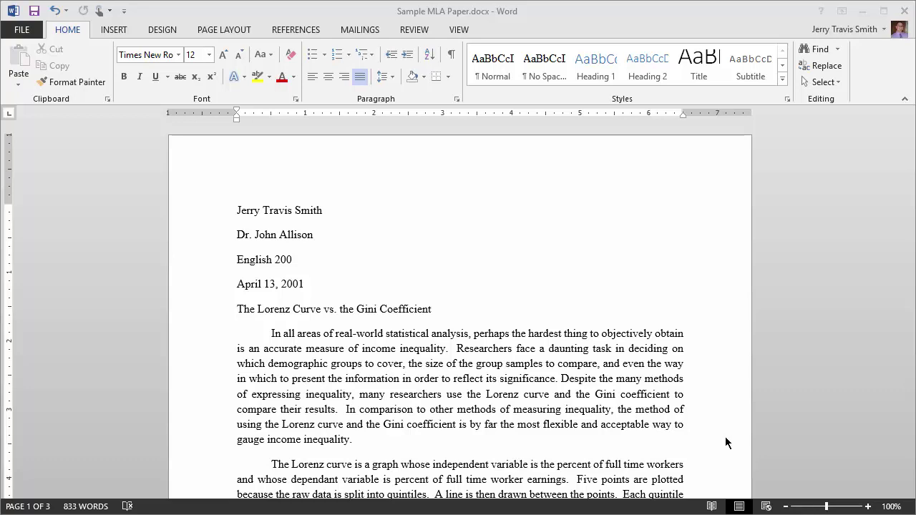
Step: Examine the line and paragraph spacing from the heading lines down through the body paragraphs
left_click(474, 248)
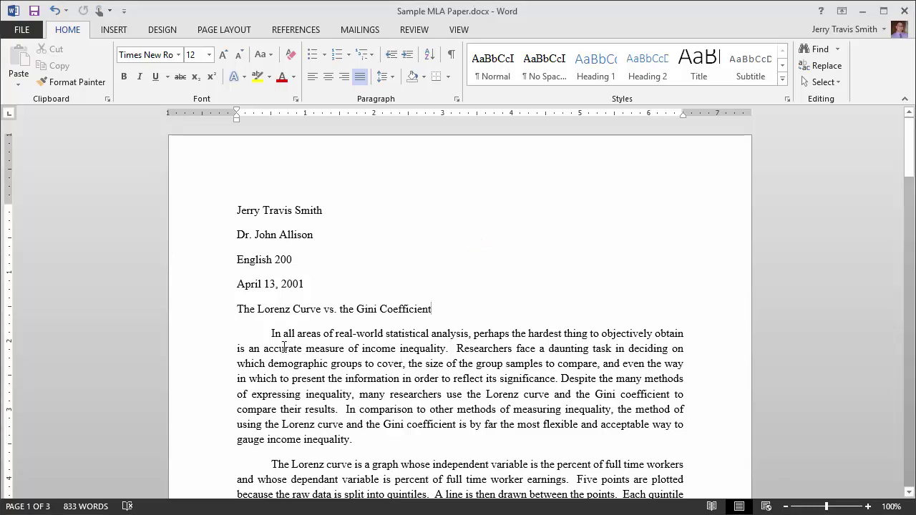
left_click_drag(270, 334, 356, 434)
left_click(354, 438)
scroll(285, 451, "down", 1)
scroll(285, 451, "down", 3)
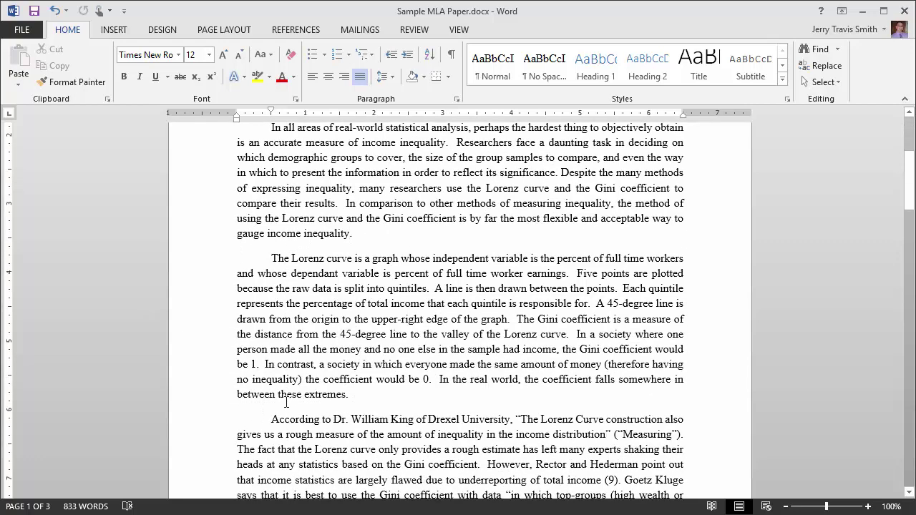
left_click(275, 415)
scroll(279, 423, "up", 3)
scroll(280, 423, "up", 1)
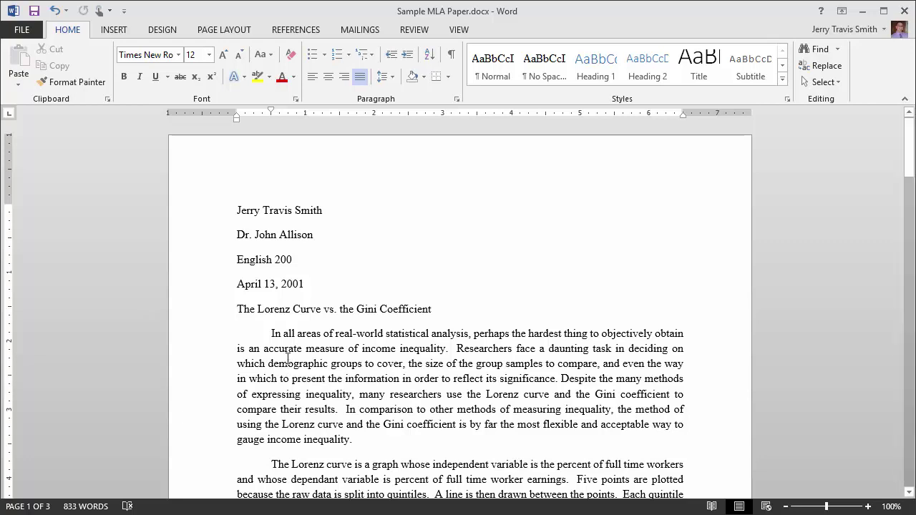
left_click(237, 212)
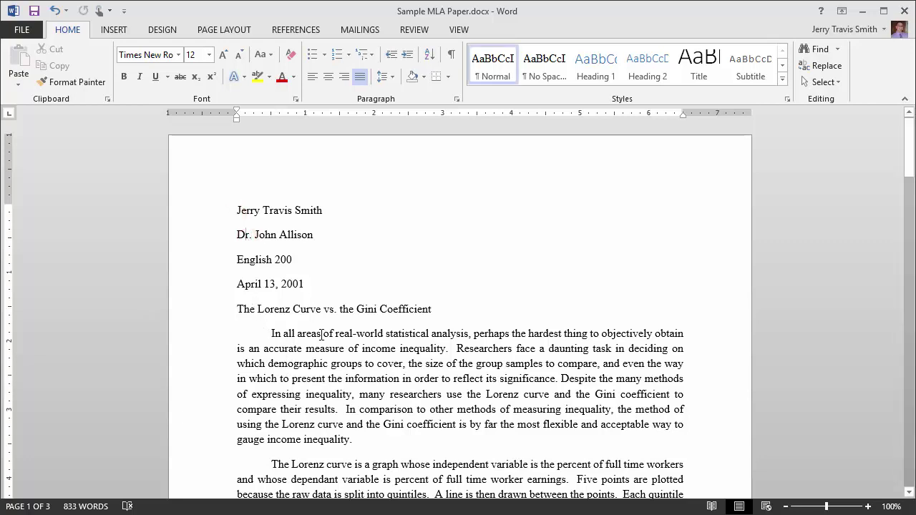
scroll(321, 327, "down", 5)
scroll(318, 329, "down", 6)
scroll(315, 336, "up", 11)
Step: Select all the text in the document and open its detailed paragraph settings, keeping the heading lines in view
key("ctrl+a")
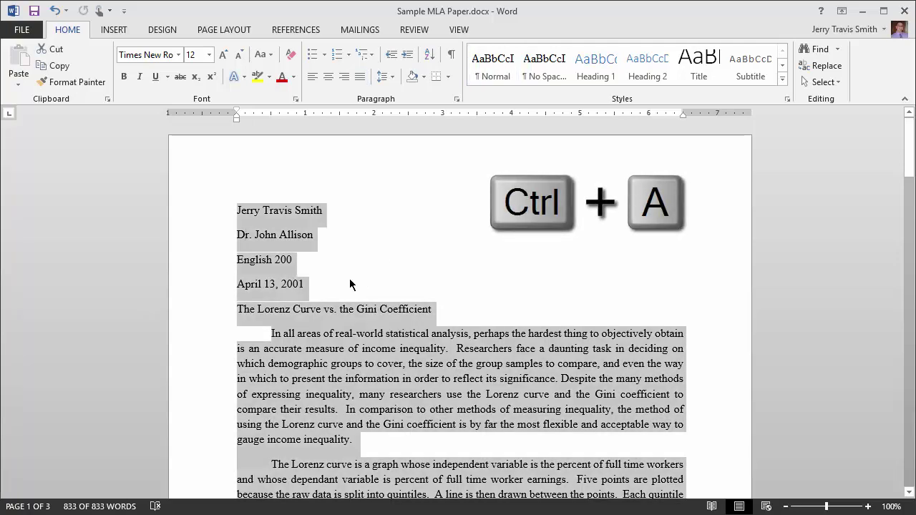
left_click(270, 209)
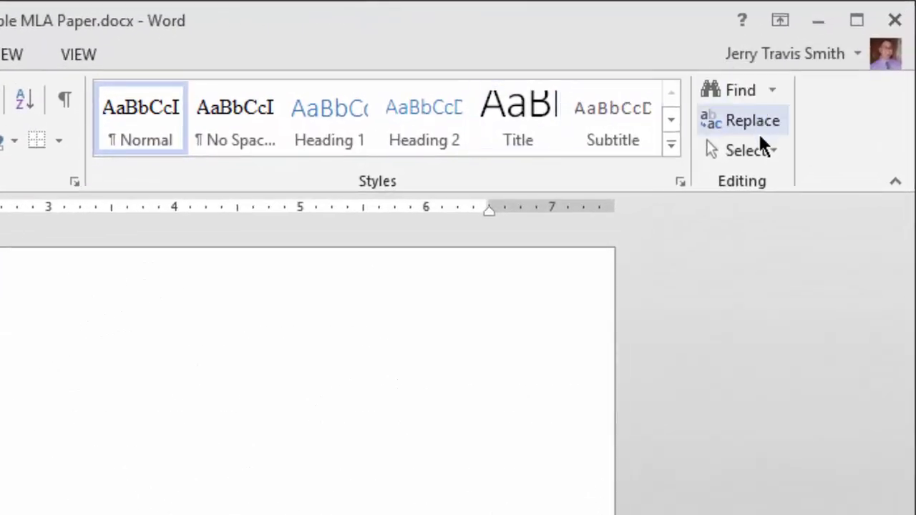
left_click(763, 151)
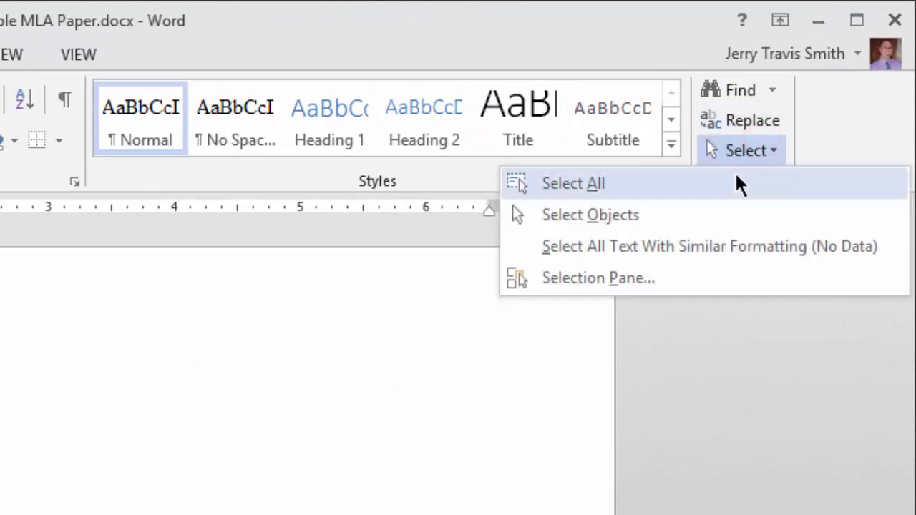
left_click(740, 185)
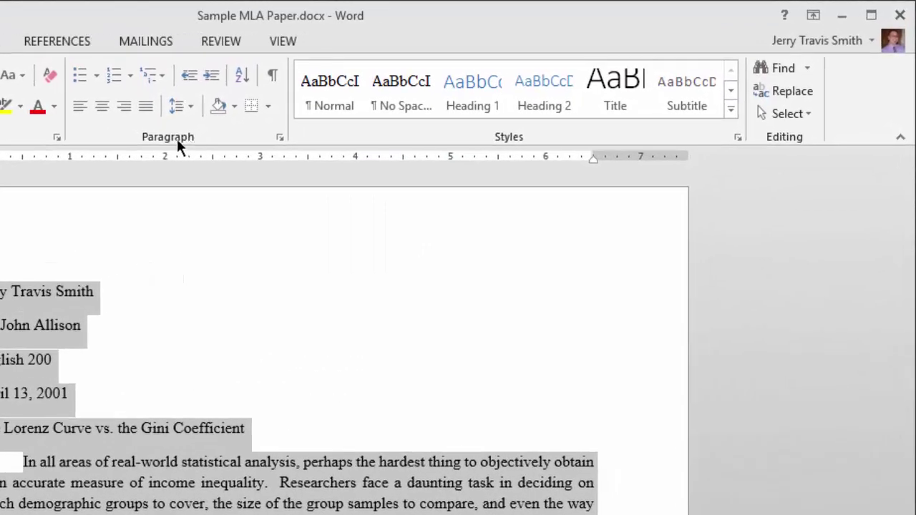
left_click(280, 138)
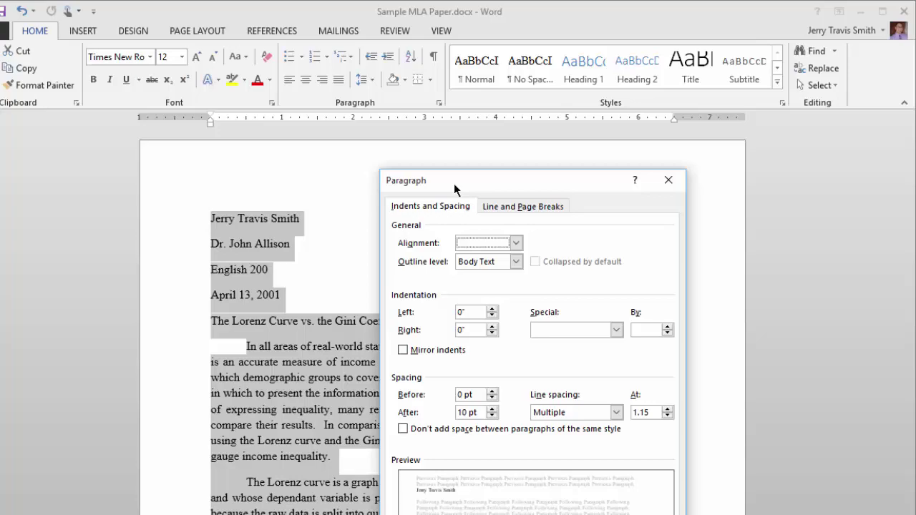
left_click_drag(294, 244, 199, 148)
left_click_drag(398, 106, 387, 88)
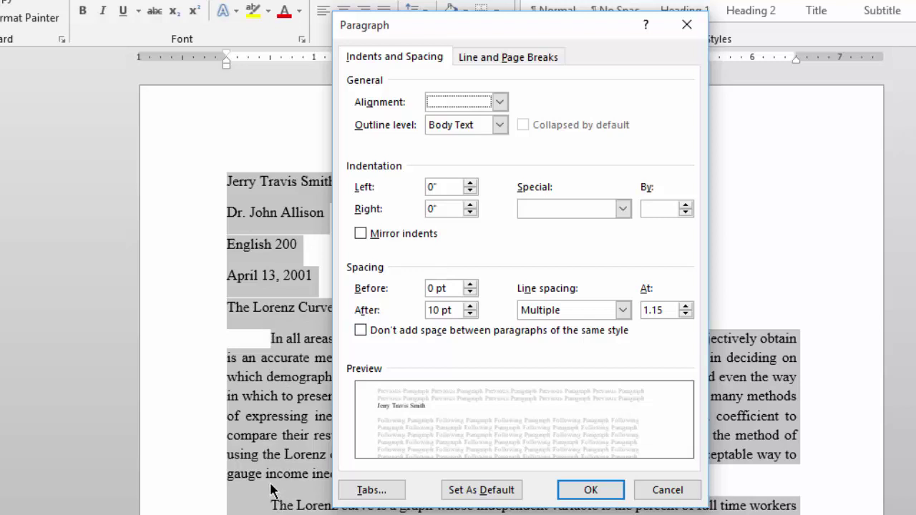
Step: Set the spacing after paragraphs to 0 pt and the line spacing to Double for the whole document
left_click(470, 315)
left_click(470, 315)
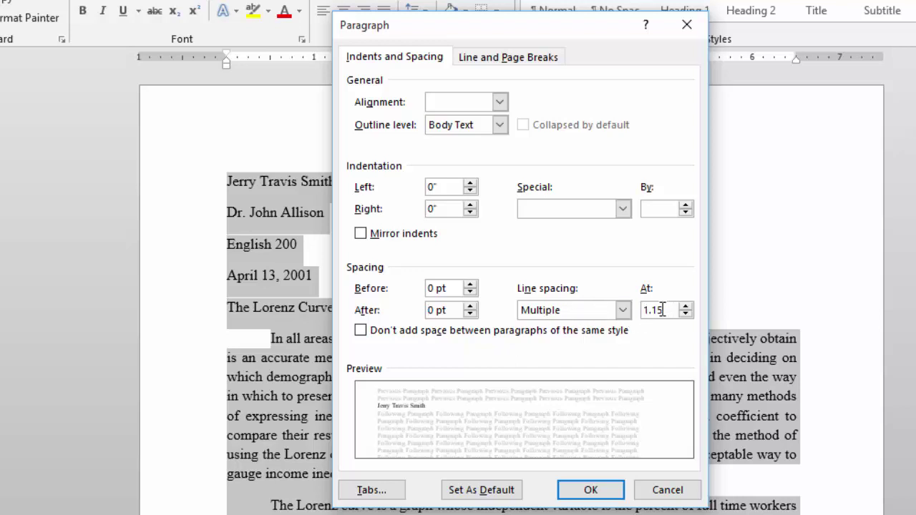
left_click(622, 311)
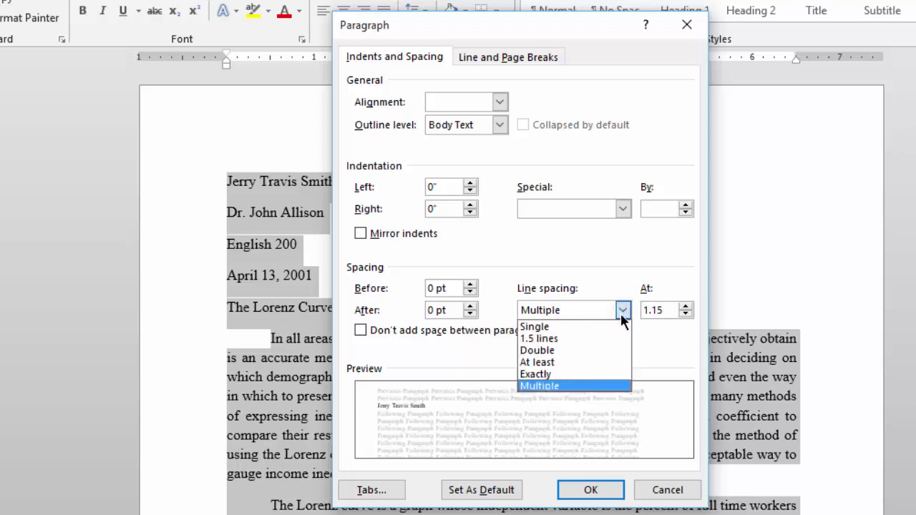
left_click(591, 351)
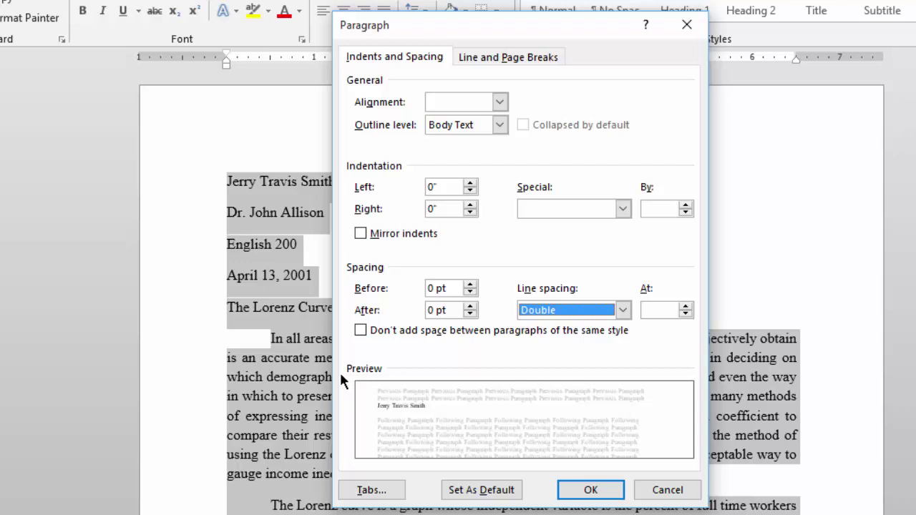
left_click(589, 491)
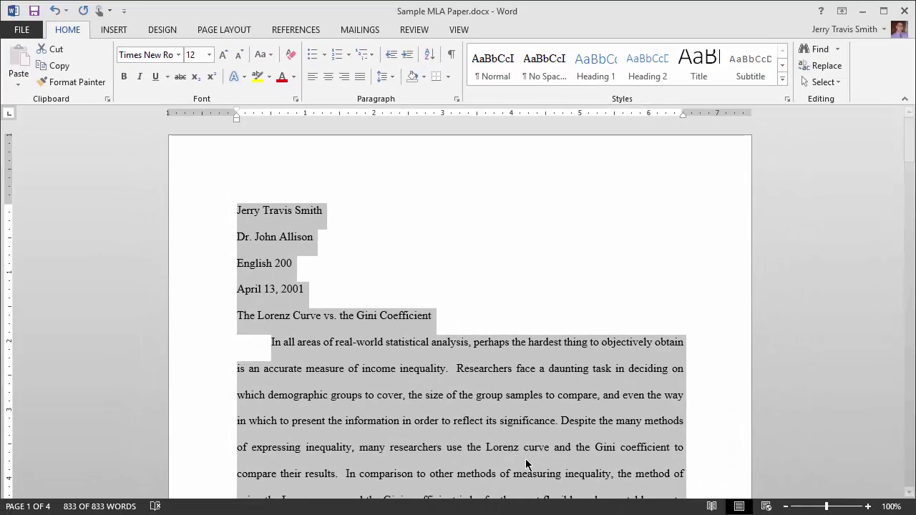
Step: Check the spacing between the body paragraphs, the heading lines and the title throughout the paper
scroll(528, 466, "down", 10)
scroll(477, 403, "down", 8)
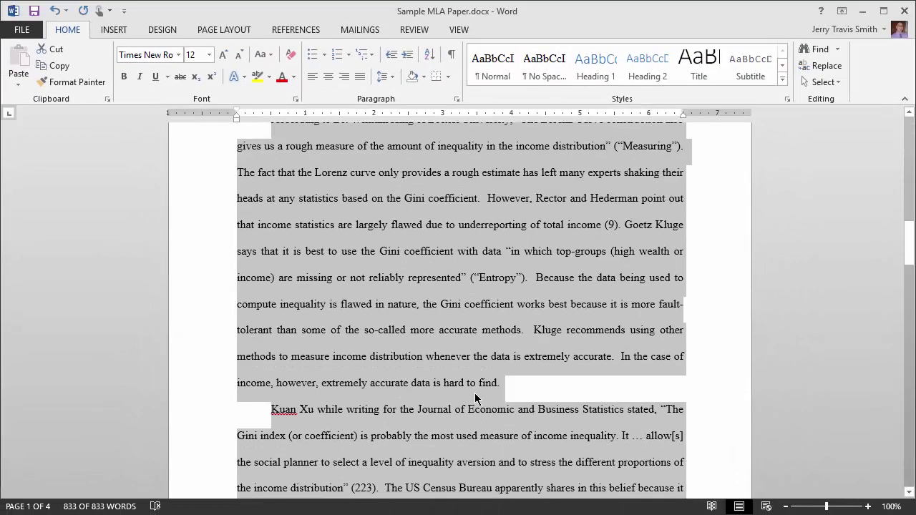
scroll(478, 388, "up", 5)
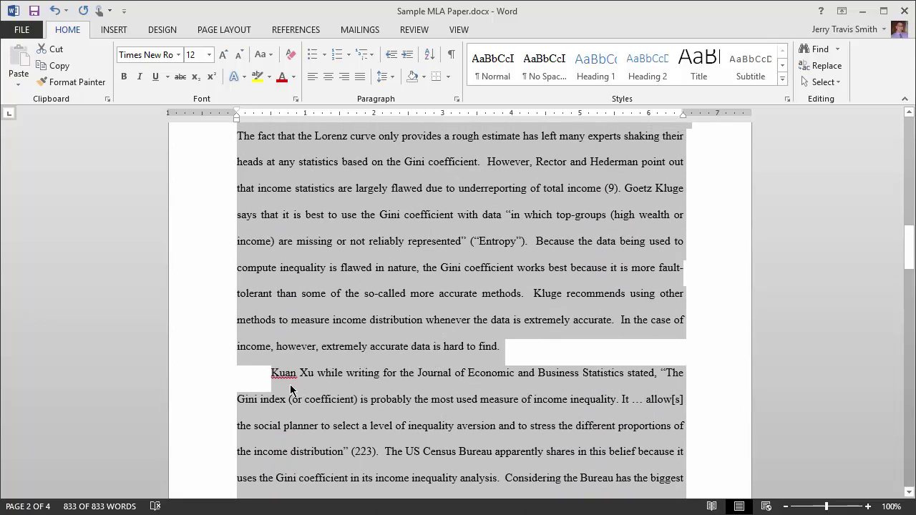
left_click(250, 383)
scroll(264, 376, "up", 4)
left_click(264, 221)
scroll(279, 196, "up", 14)
scroll(286, 229, "up", 7)
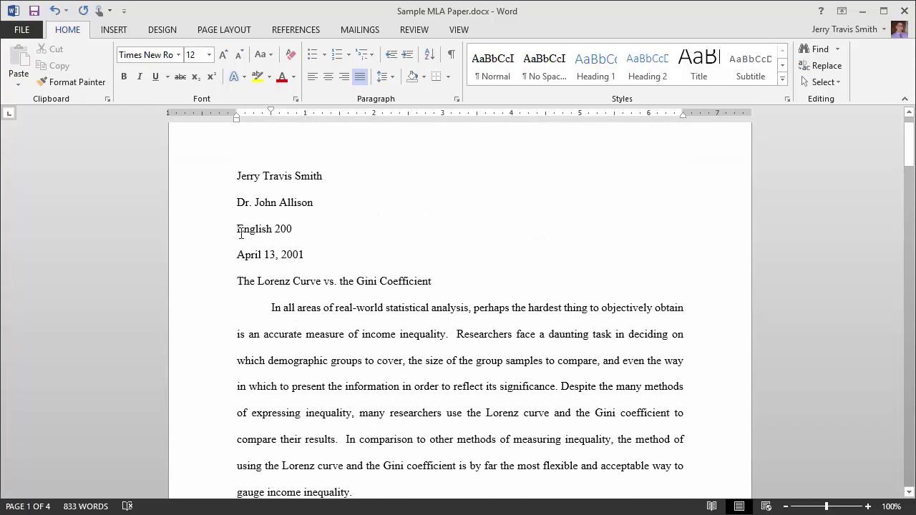
scroll(243, 234, "up", 1)
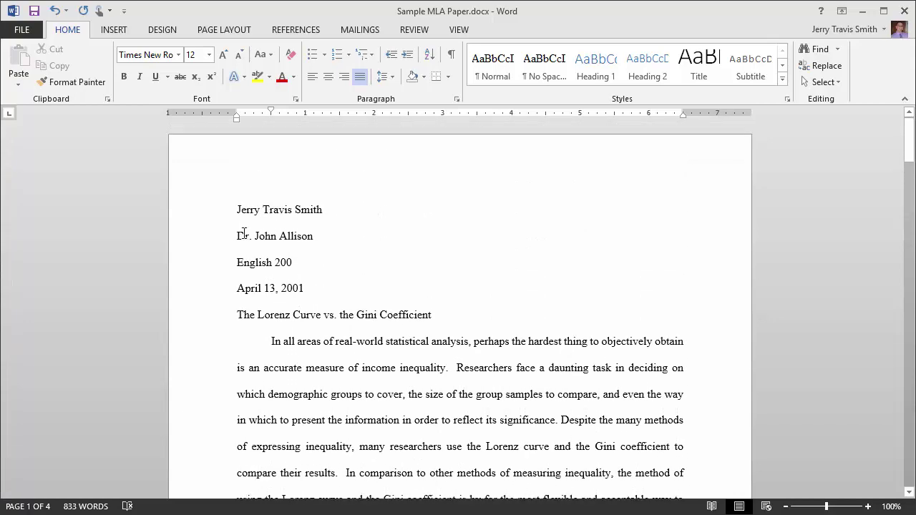
left_click(237, 318)
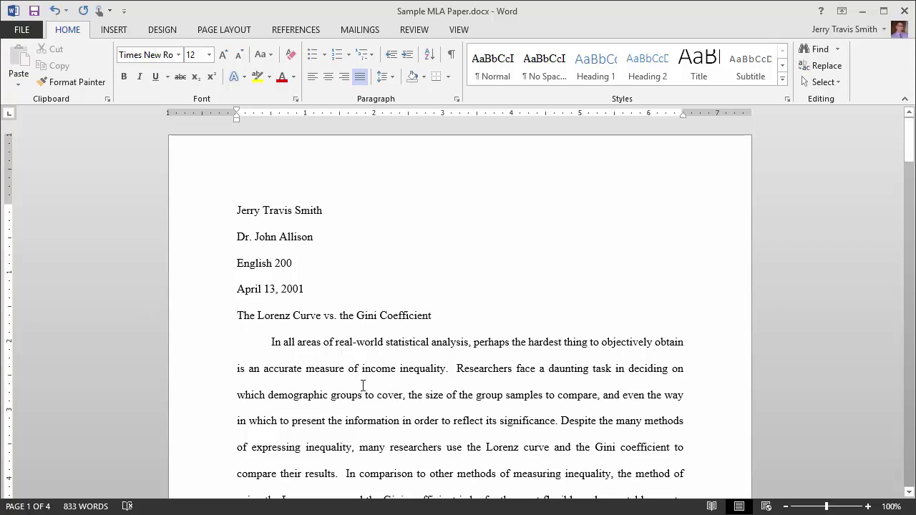
scroll(365, 387, "down", 3)
scroll(365, 328, "up", 3)
Step: Left-align all the text in the document, then clear the selection
key("ctrl+a")
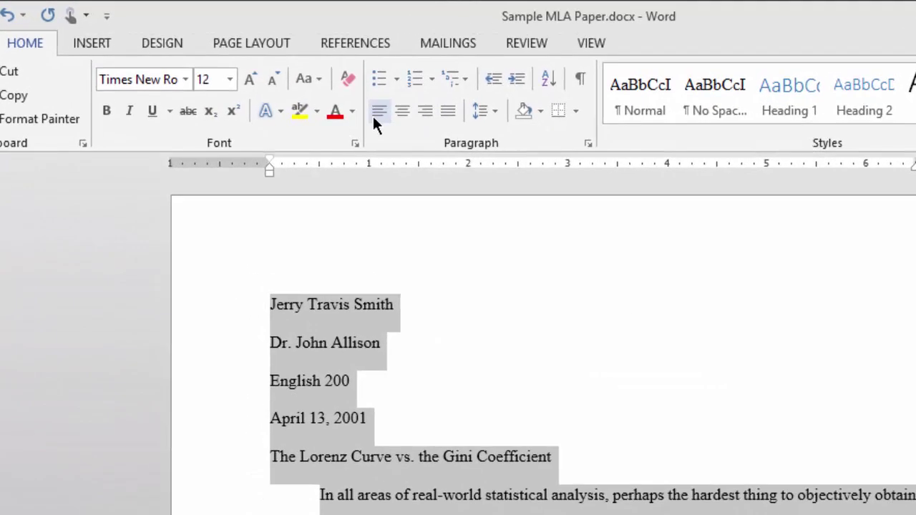
left_click(374, 117)
left_click(376, 113)
left_click(376, 115)
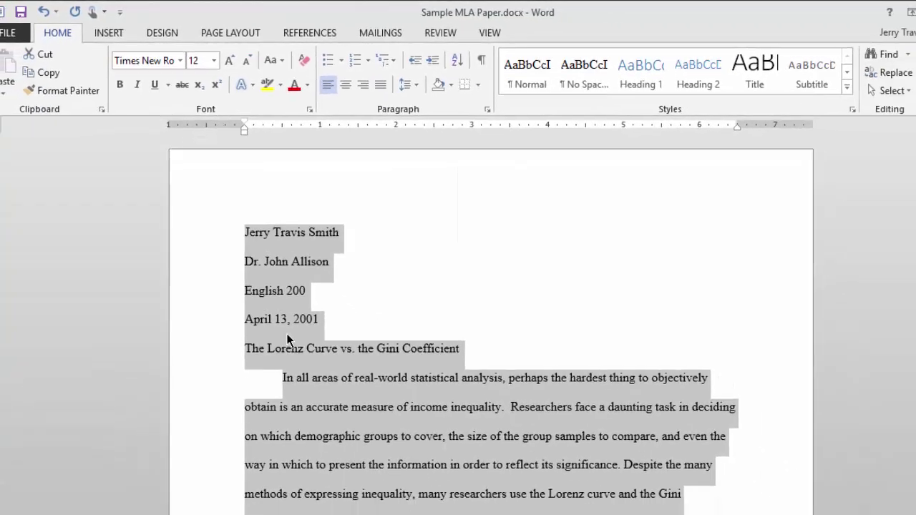
left_click(316, 457)
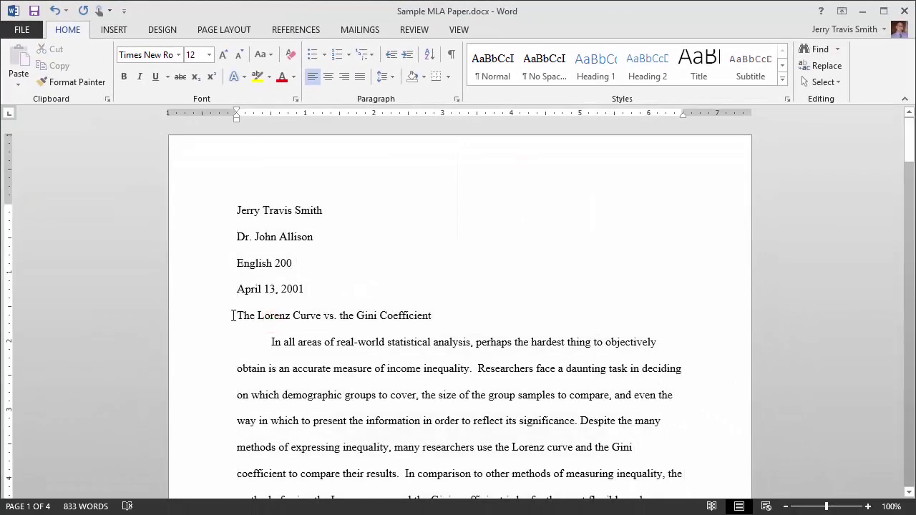
Step: Center the title line "The Lorenz Curve vs. the Gini Coefficient"
left_click(240, 315)
left_click(432, 316, "shift")
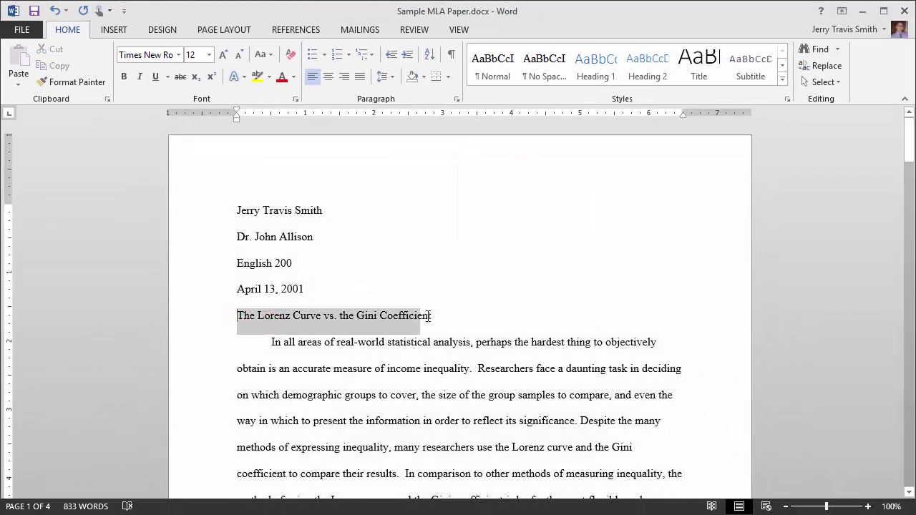
left_click(387, 316)
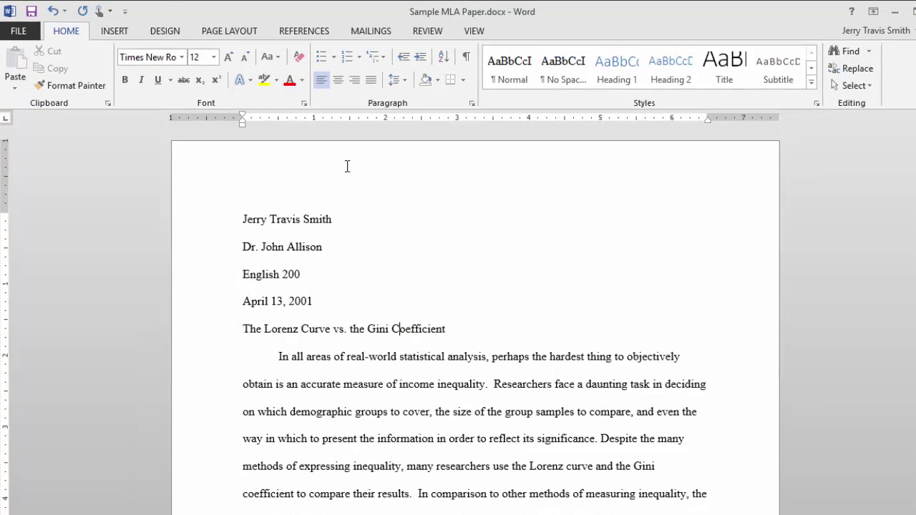
left_click(338, 79)
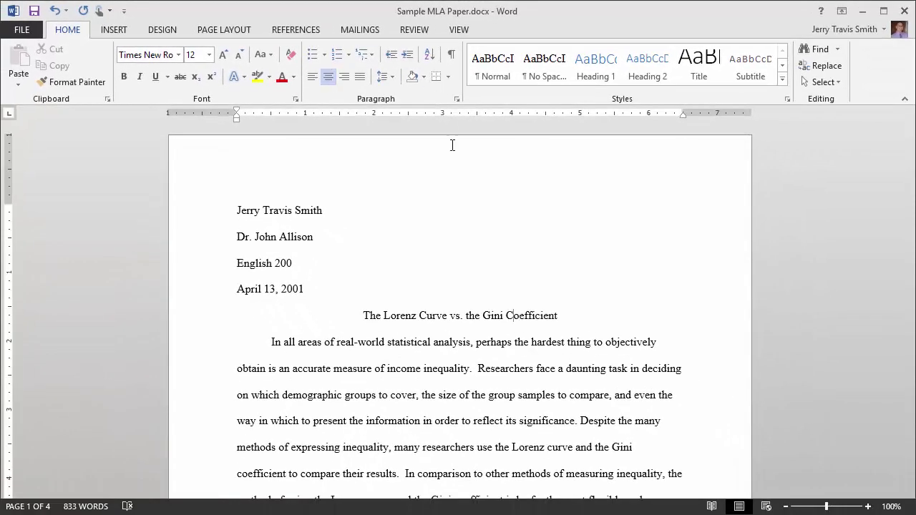
Step: Go to the end of the conclusion paragraph and show the hidden paragraph and formatting marks
scroll(474, 280, "down", 5)
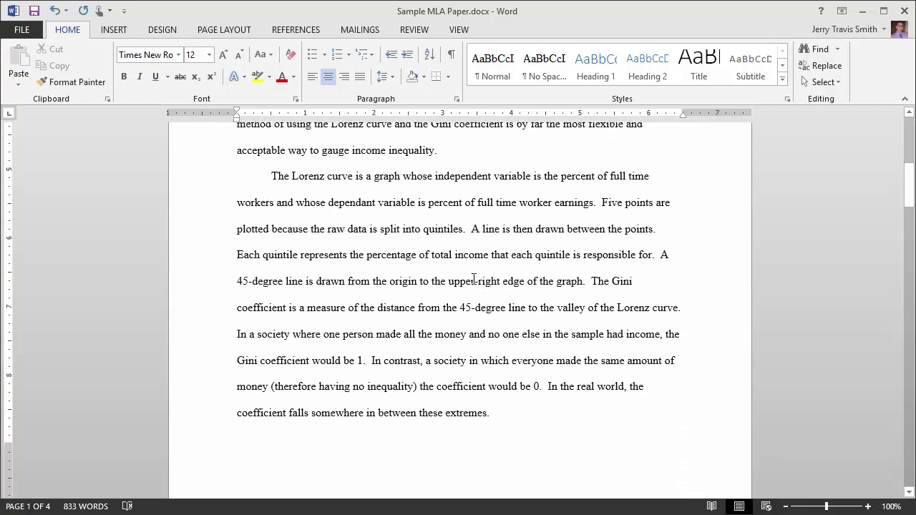
scroll(474, 280, "down", 10)
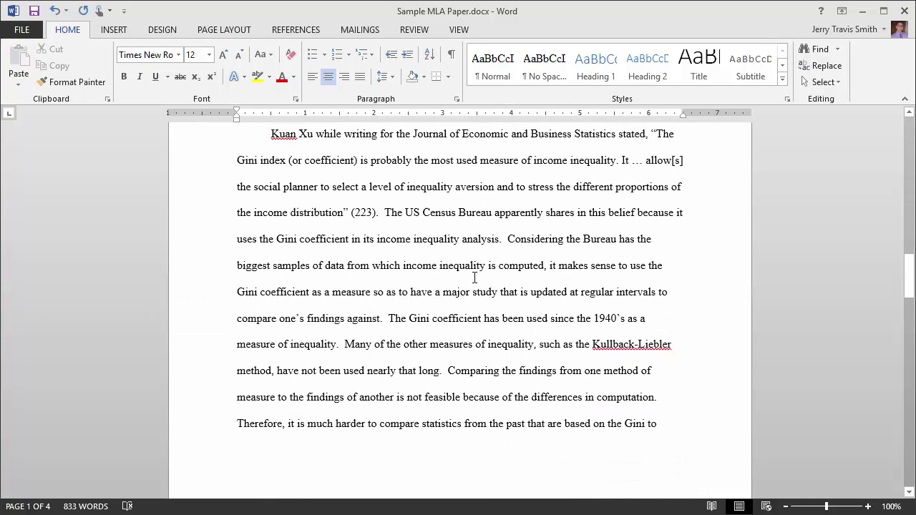
scroll(475, 280, "down", 9)
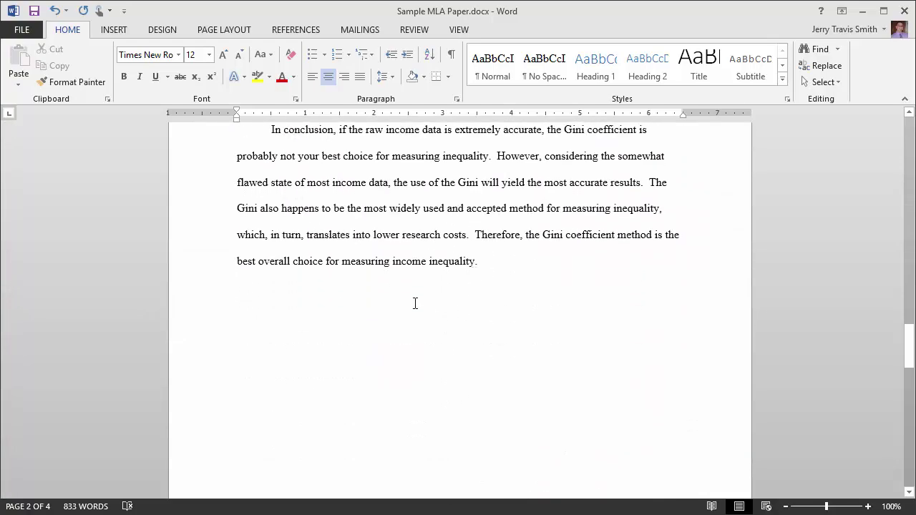
scroll(411, 308, "up", 1)
scroll(404, 351, "down", 1)
left_click(451, 55)
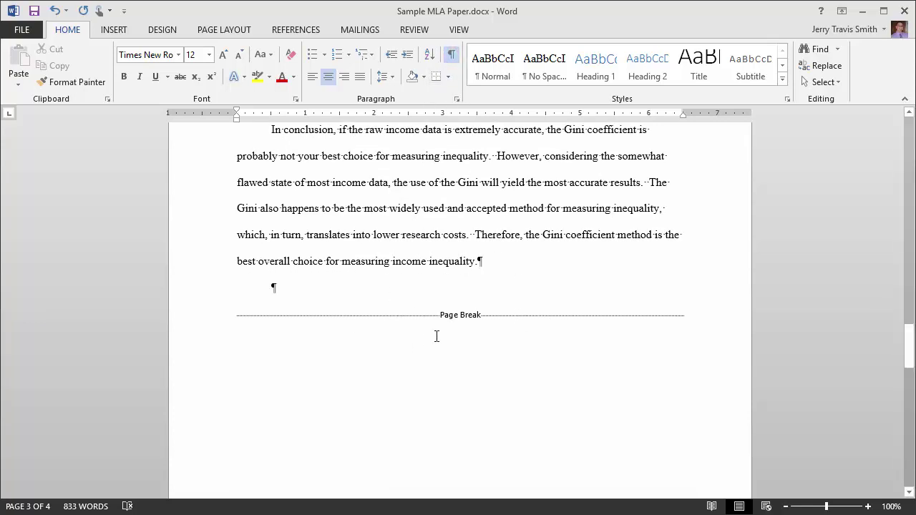
Step: Toggle the formatting marks off and back on to compare the two views of the conclusion
left_click(441, 77)
left_click(442, 78)
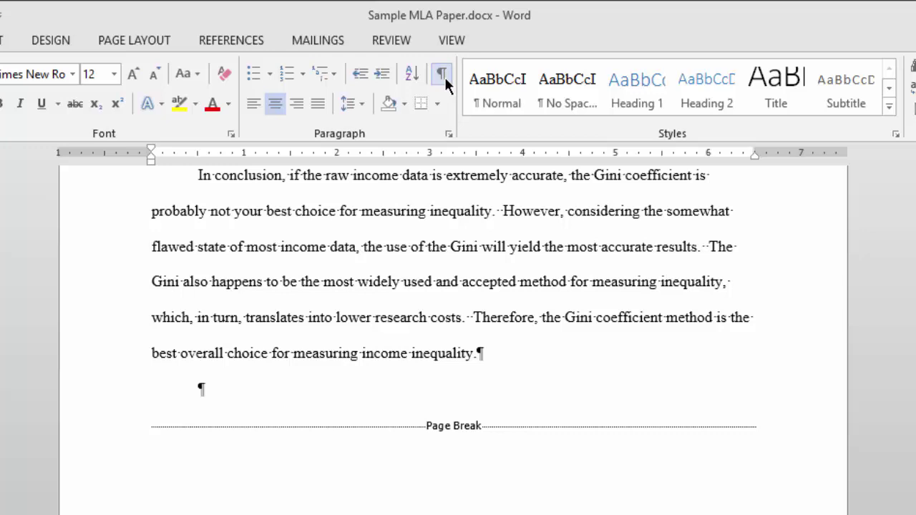
left_click(443, 77)
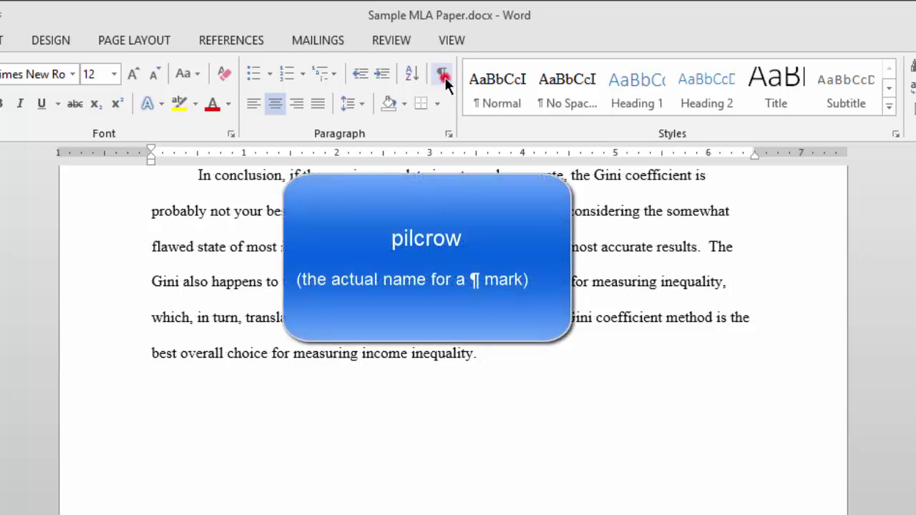
left_click(442, 77)
Step: Examine the paragraph marks between the body paragraphs, ending at the page break after the conclusion
scroll(460, 284, "up", 5)
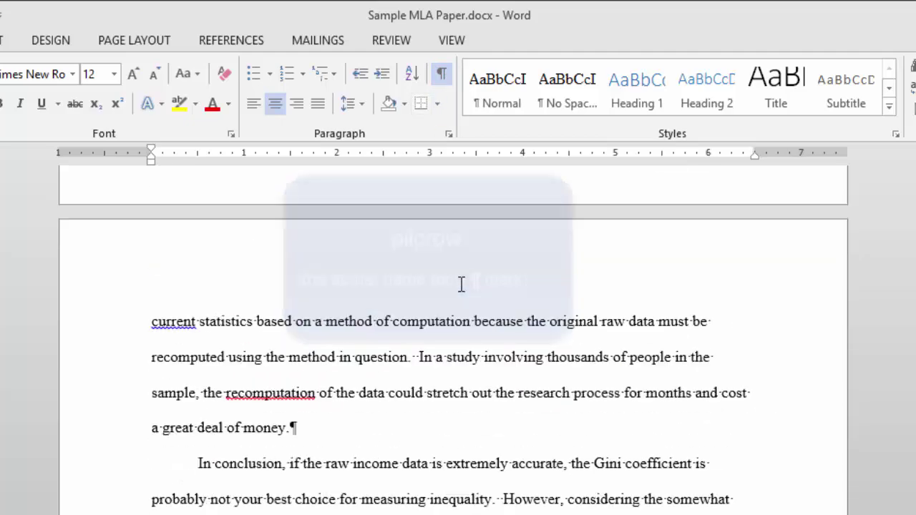
scroll(387, 466, "up", 4)
scroll(382, 491, "up", 6)
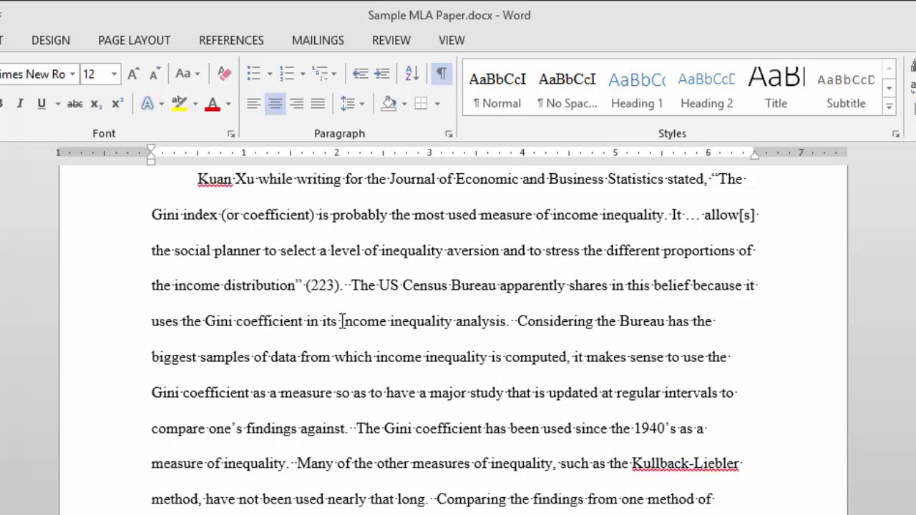
scroll(345, 324, "up", 3)
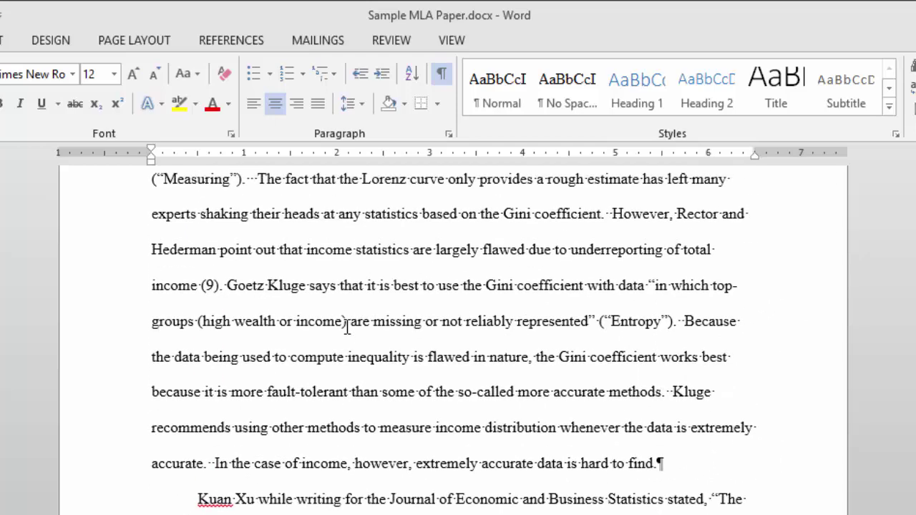
scroll(346, 327, "up", 2)
scroll(348, 322, "down", 15)
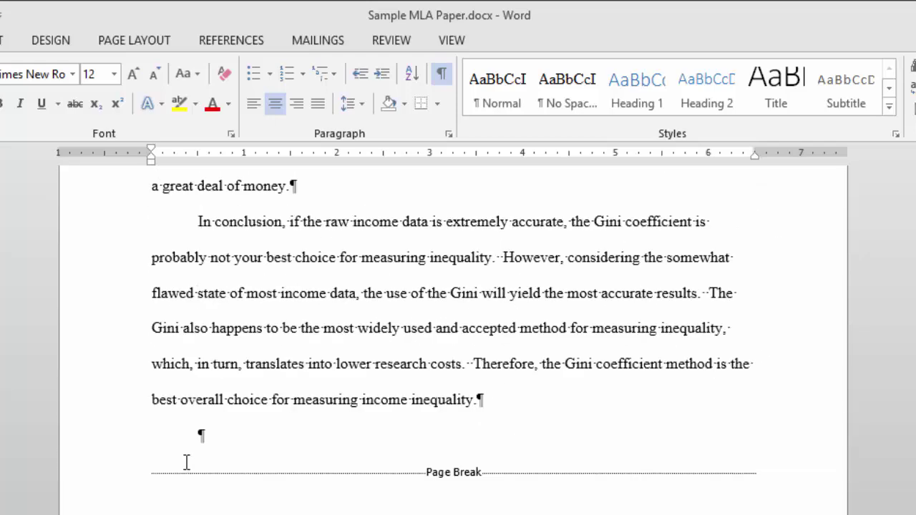
Step: Delete the empty paragraph and the page break between the conclusion and the "Works Citied" heading
left_click(224, 445)
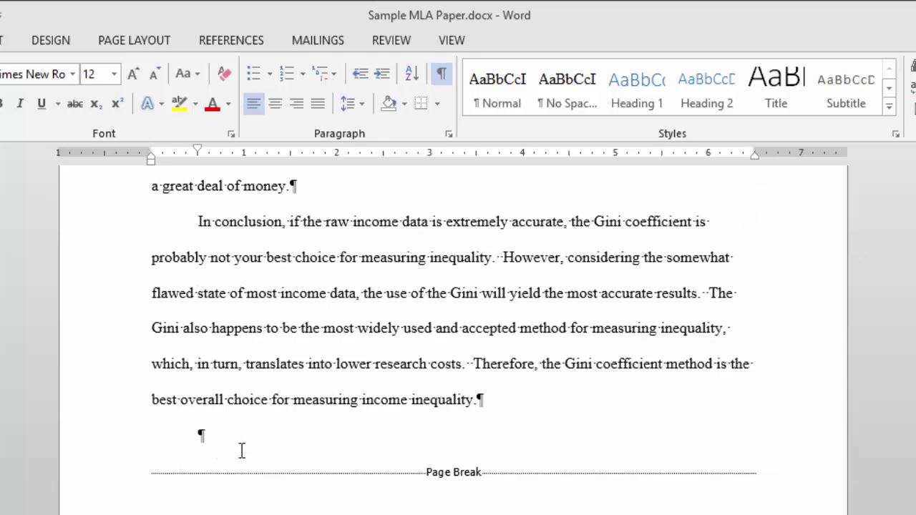
key("Delete")
key("Delete")
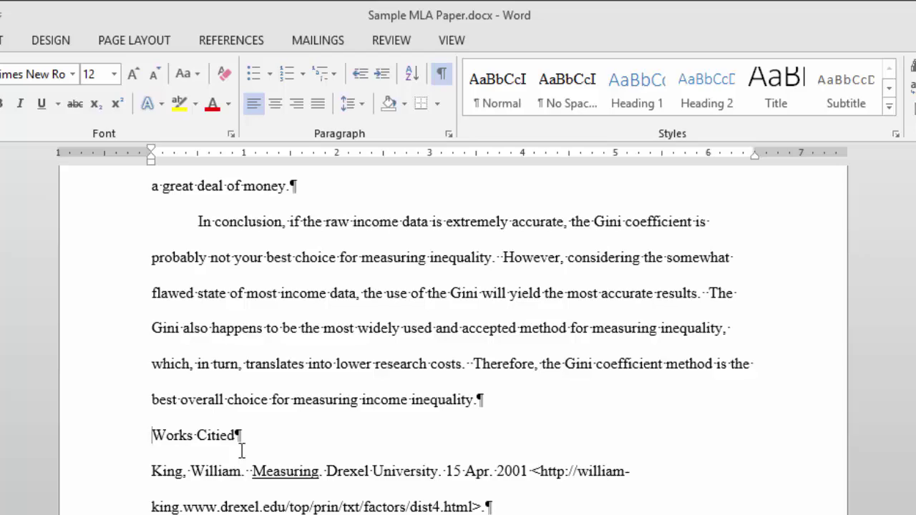
Step: Insert a page break on a new line after the conclusion and remove the blank paragraph above the "Works Citied" heading
left_click(521, 399)
key("Return")
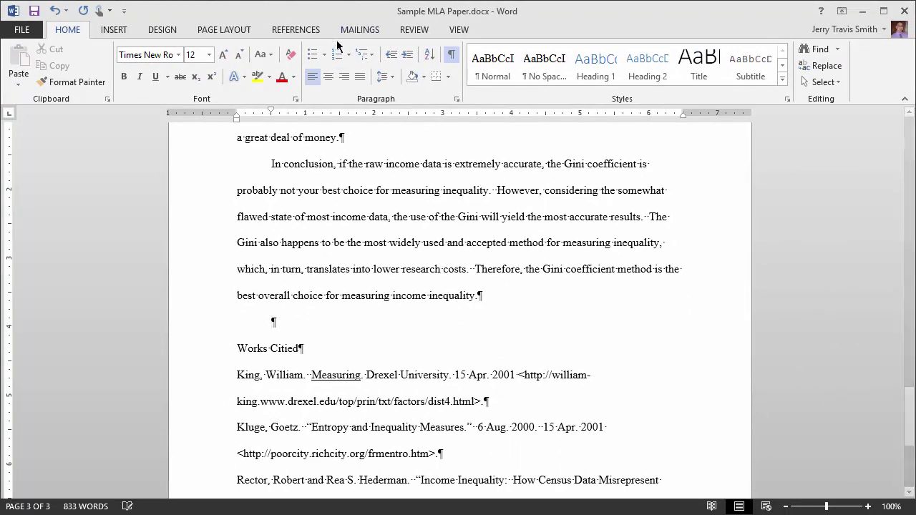
left_click(227, 30)
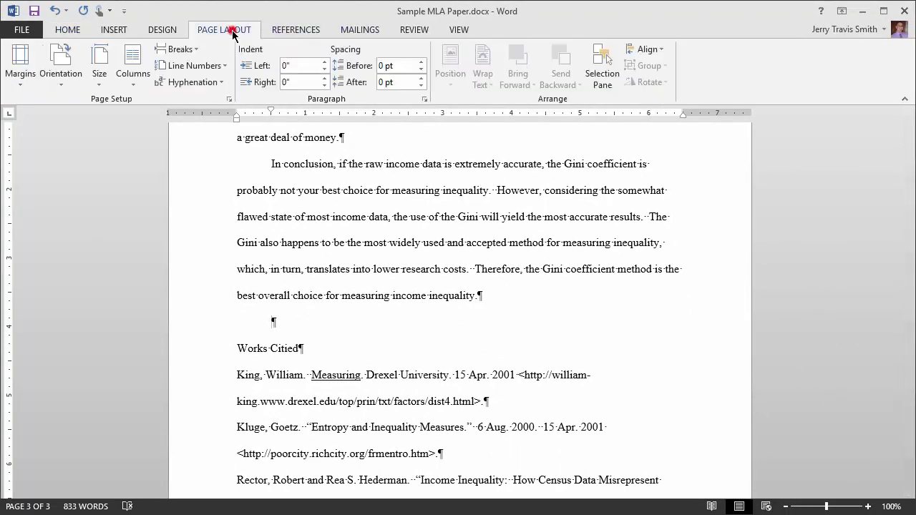
left_click(179, 48)
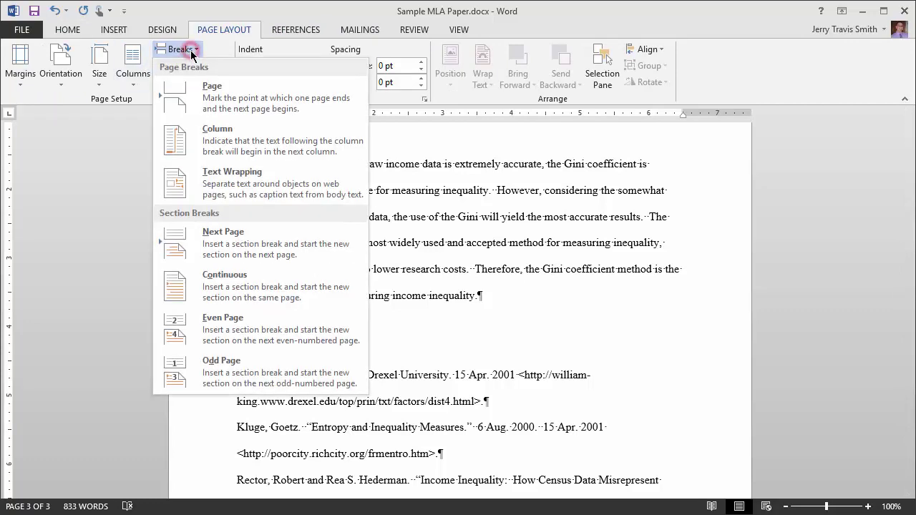
left_click(225, 94)
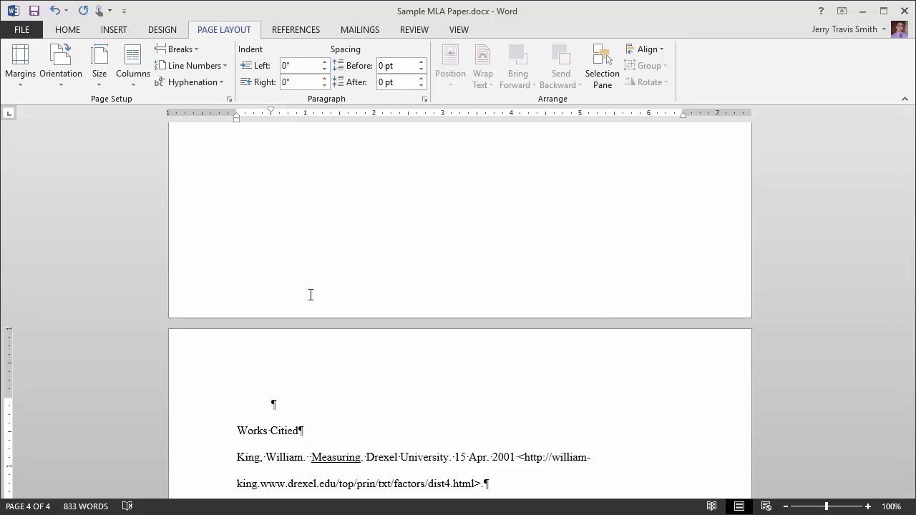
key("Delete")
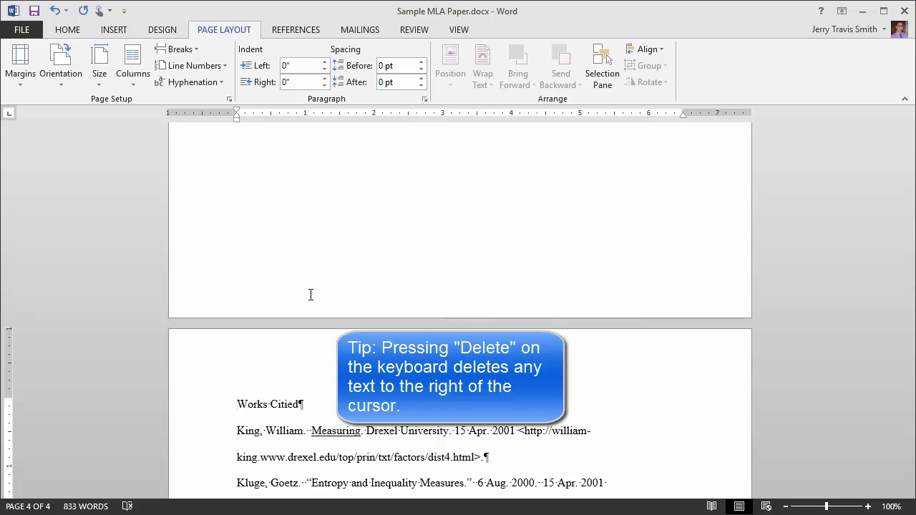
Step: Return to the end of the conclusion and hide the paragraph and formatting marks
scroll(310, 295, "up", 10)
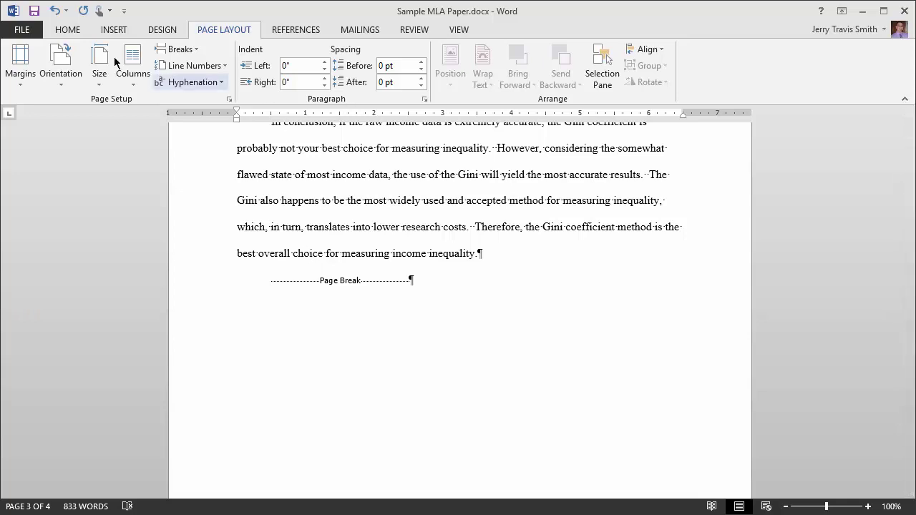
left_click(70, 29)
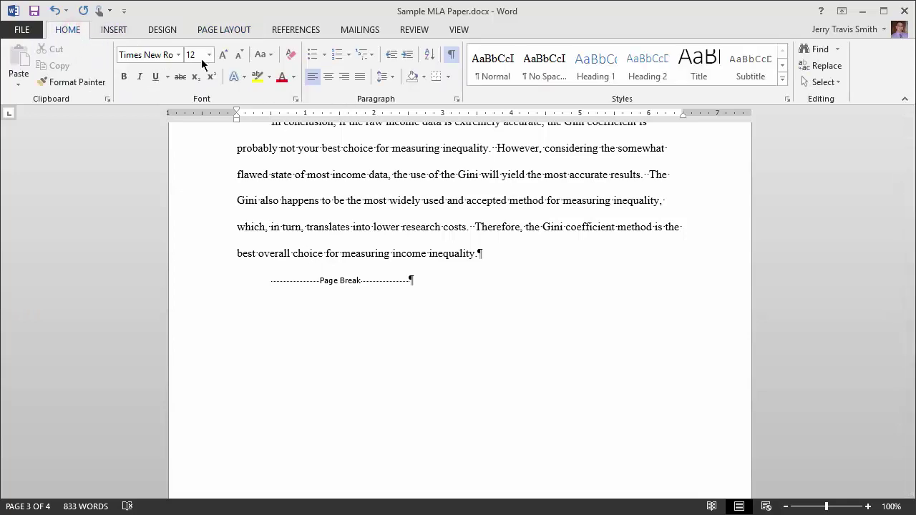
left_click(452, 55)
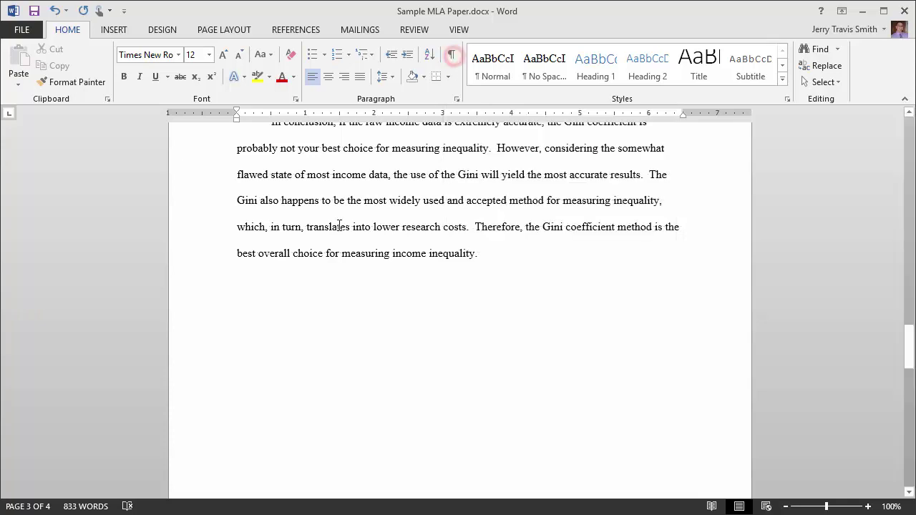
Step: Examine the break between the conclusion and the "Works Citied" page, ending at the full list of sources
scroll(337, 245, "down", 3)
key("ctrl+Return")
scroll(337, 244, "down", 3)
scroll(337, 244, "up", 5)
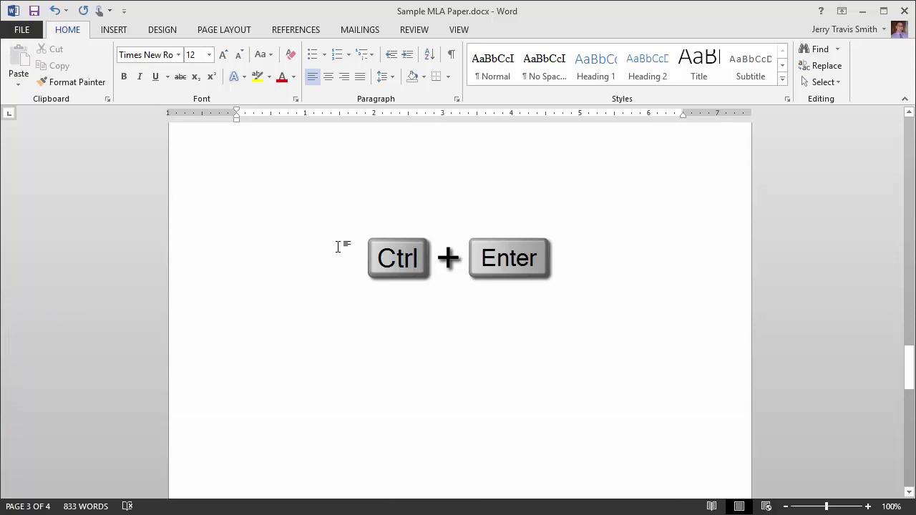
scroll(338, 245, "down", 5)
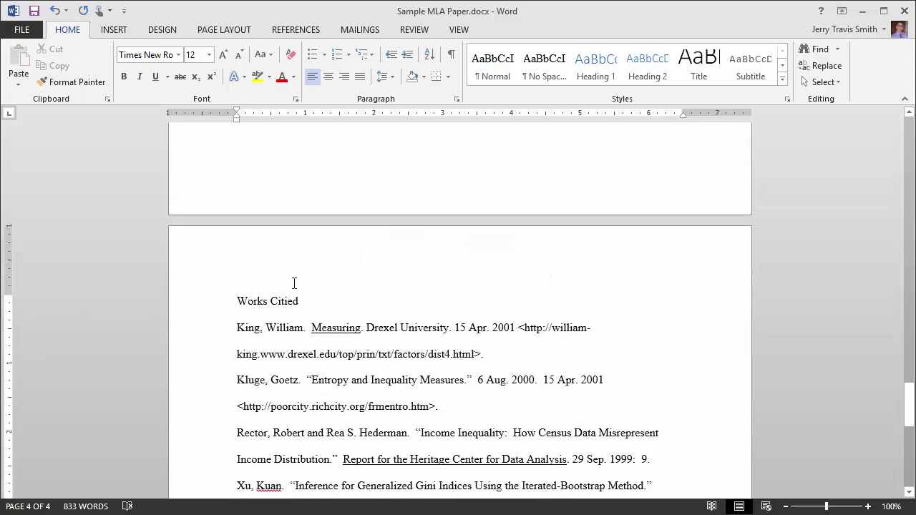
scroll(296, 287, "down", 1)
scroll(294, 280, "down", 2)
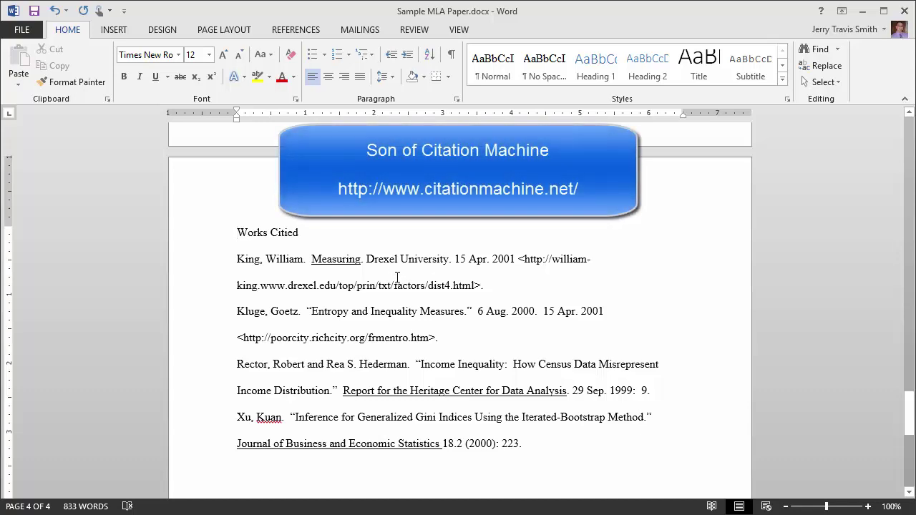
Step: Highlight the whole source list and the lines of its first citation to examine how the entries are indented
left_click(237, 260)
left_click_drag(236, 260, 558, 446)
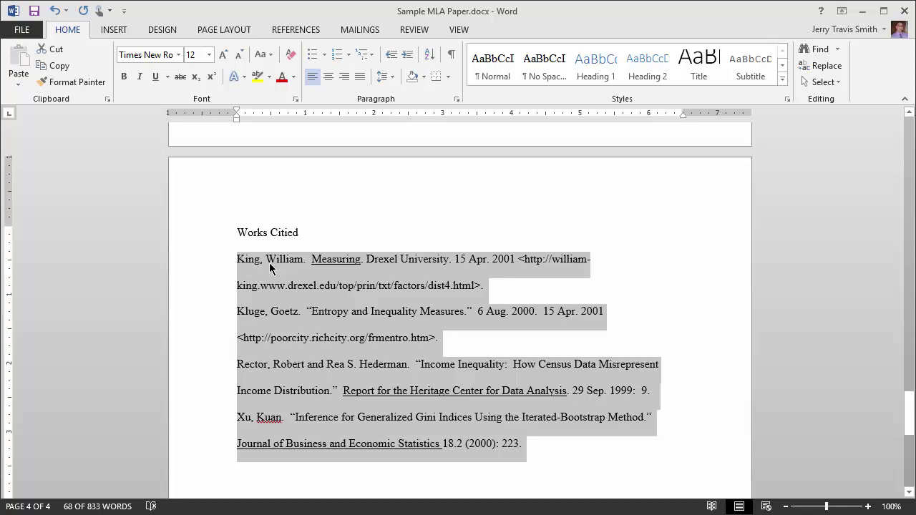
left_click(238, 261)
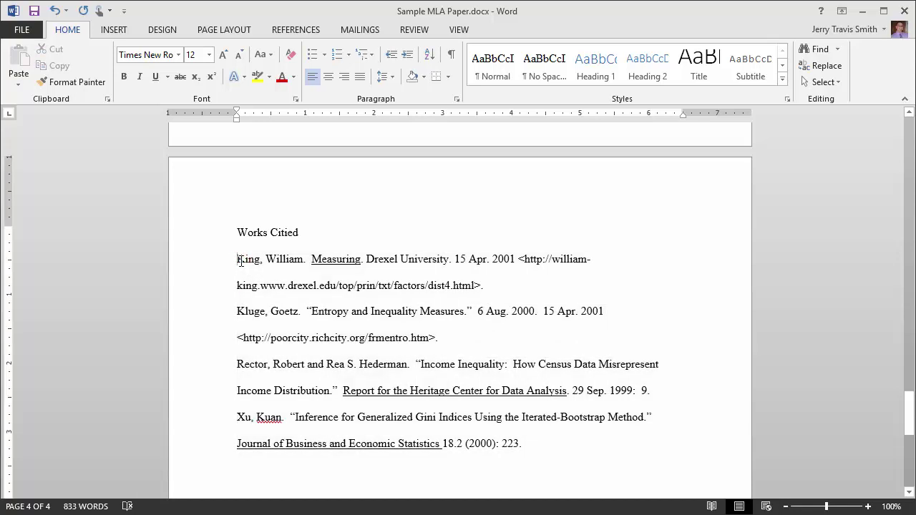
left_click_drag(237, 259, 593, 258)
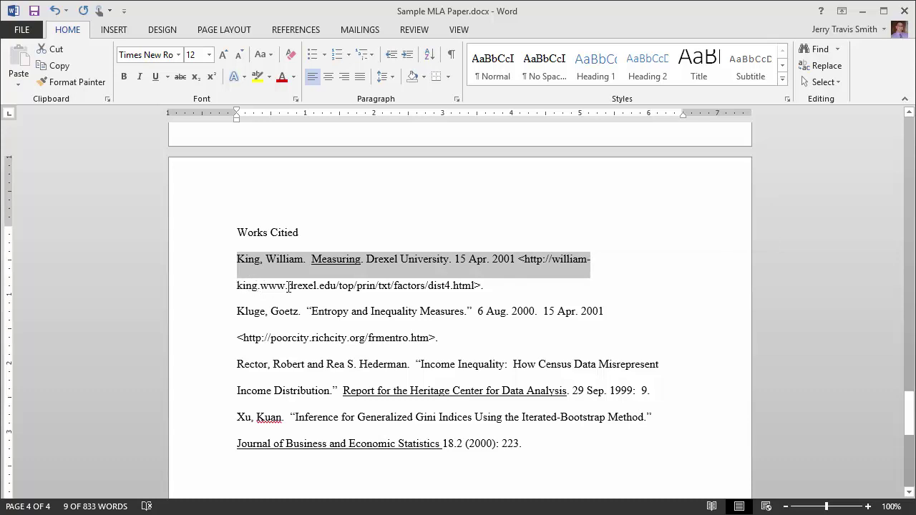
left_click_drag(491, 286, 236, 259)
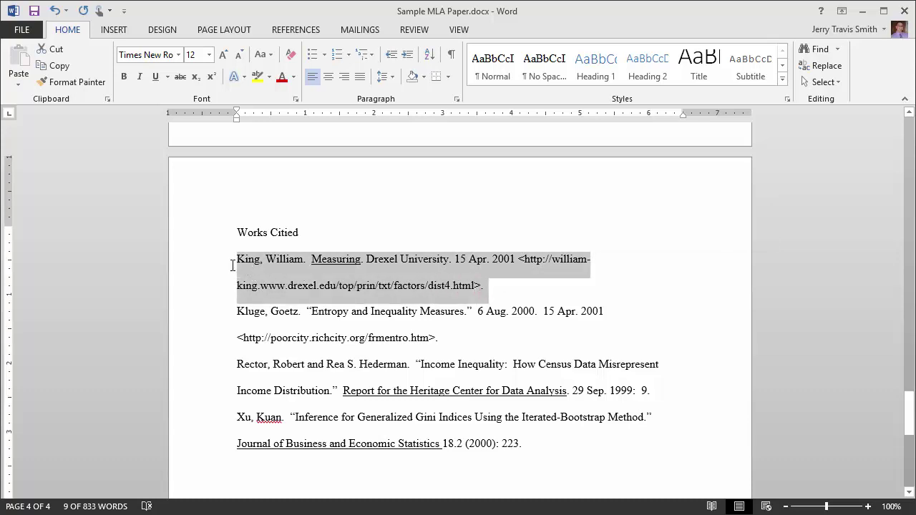
left_click(290, 284)
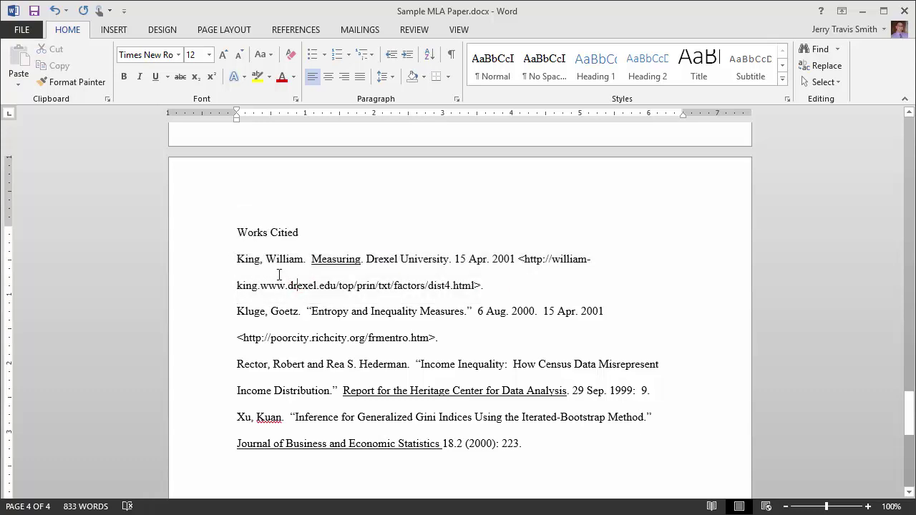
Step: Apply a 0.5" hanging indent to all citations below the "Works Citied" heading
left_click_drag(235, 259, 591, 462)
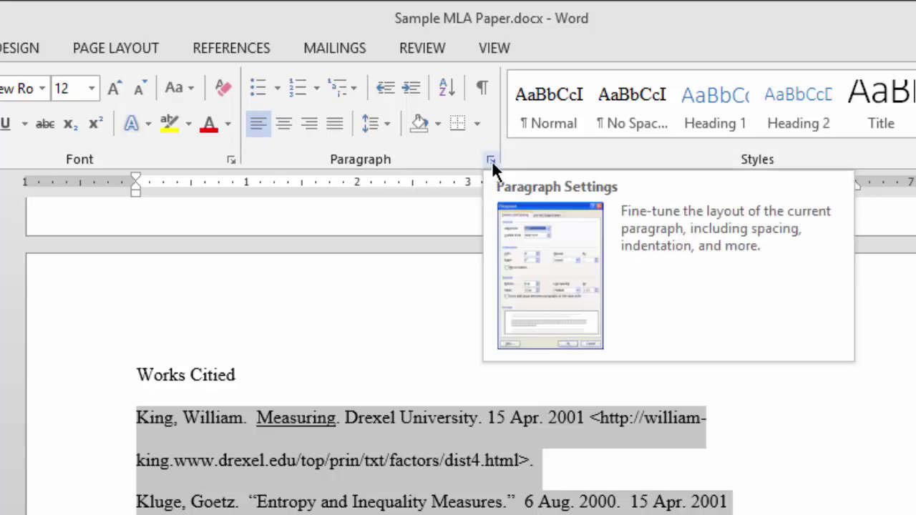
left_click(491, 160)
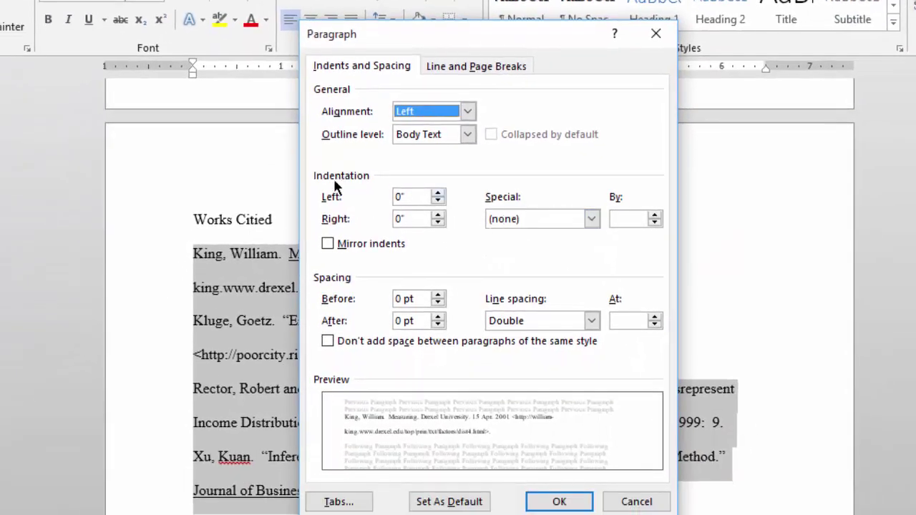
left_click(534, 223)
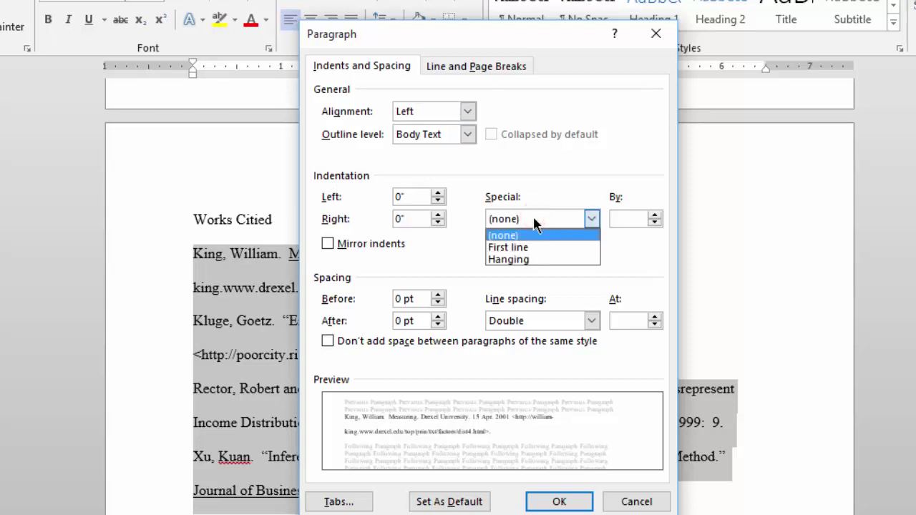
left_click(525, 261)
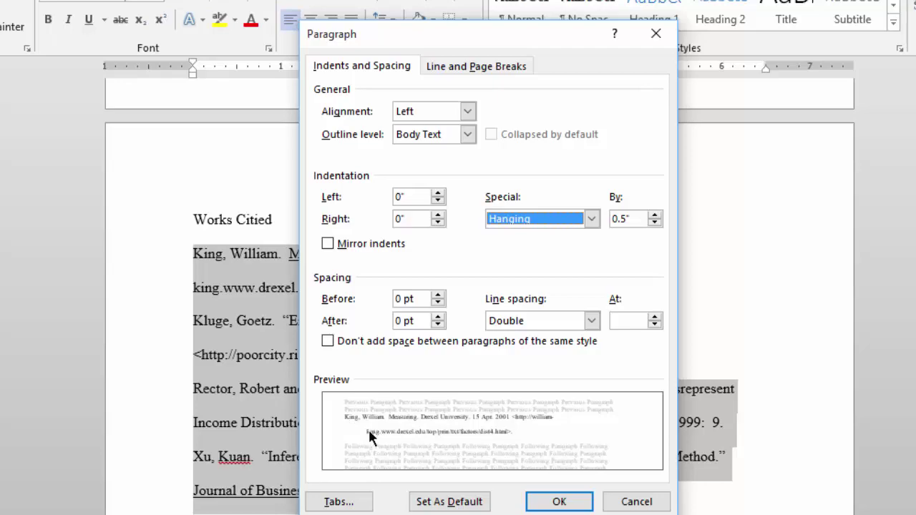
left_click(556, 499)
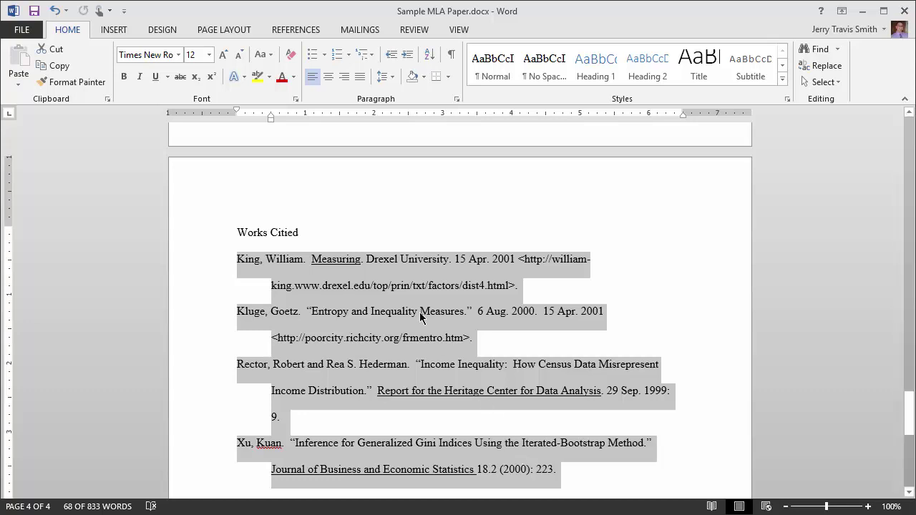
Step: Center the "Works Citied" heading above the list of sources
left_click(278, 233)
left_click(241, 232)
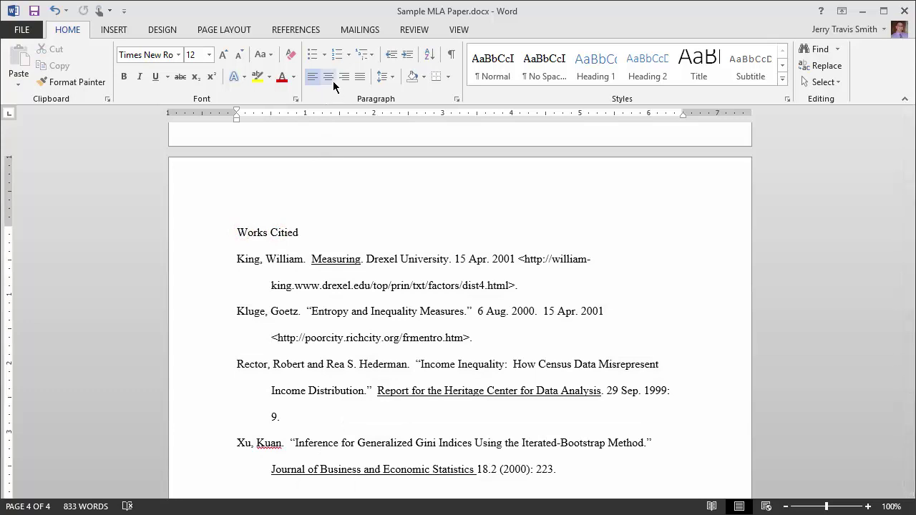
left_click(277, 233)
left_click(327, 82)
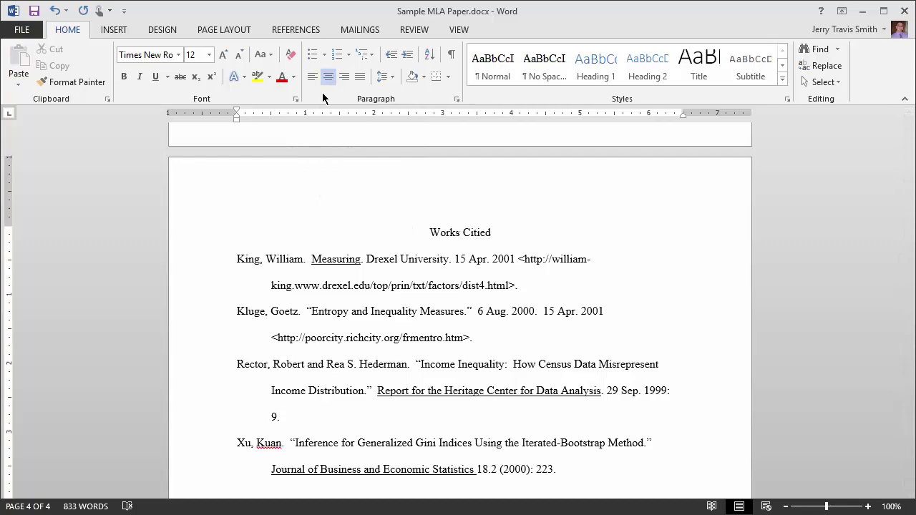
Step: Enter the author's last name, right-aligned, in the header of the first page
scroll(343, 243, "up", 10)
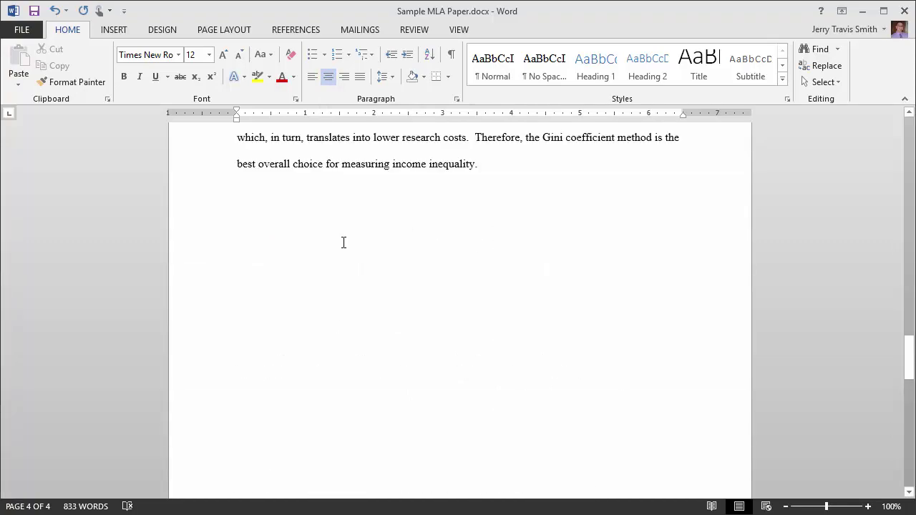
scroll(344, 242, "up", 15)
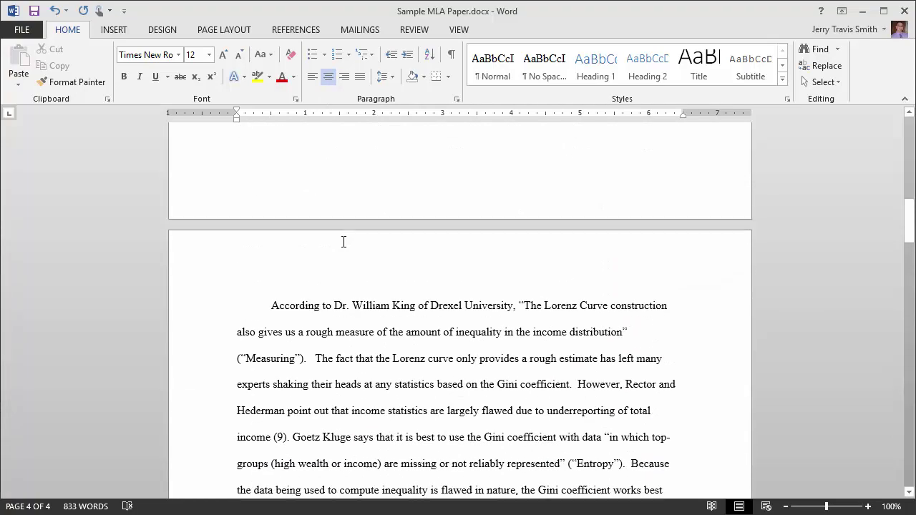
scroll(343, 242, "up", 6)
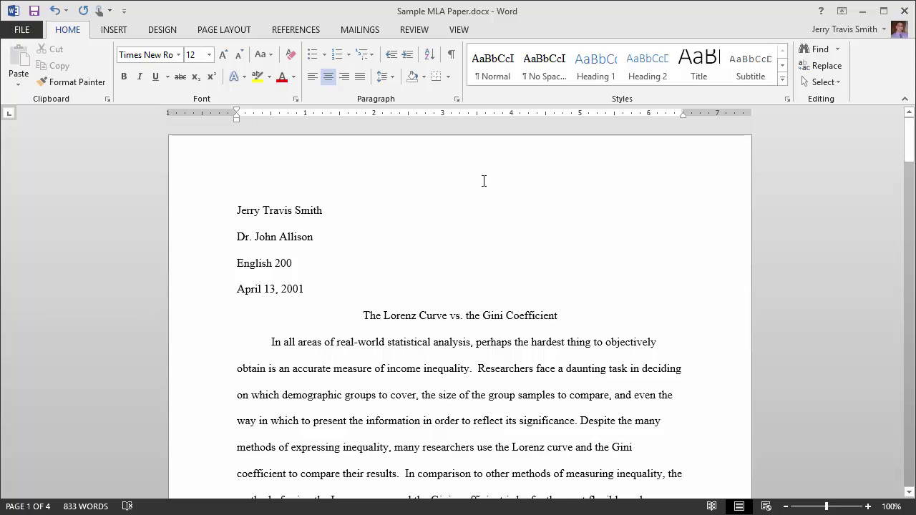
double_click(240, 172)
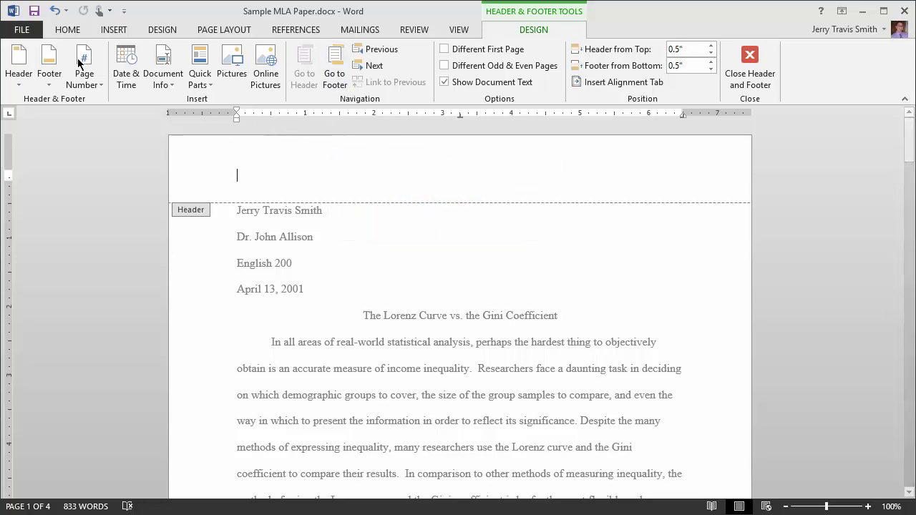
left_click(68, 29)
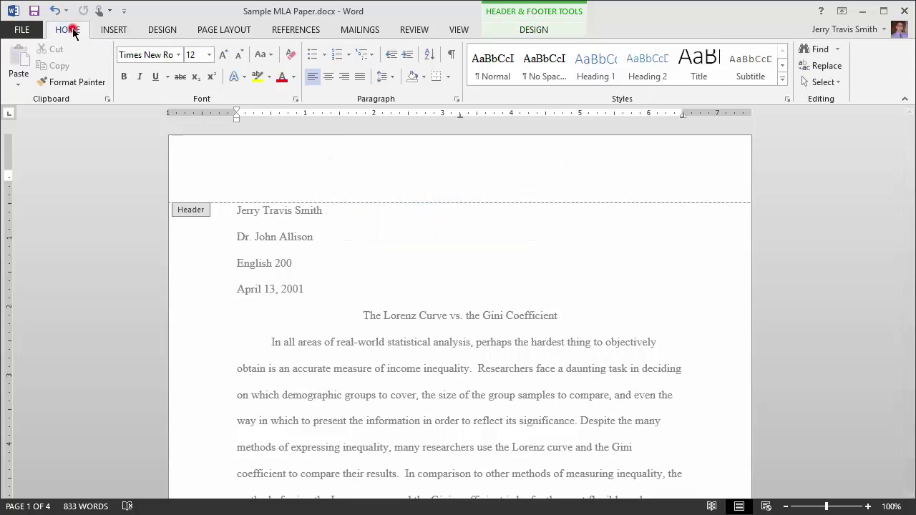
left_click(346, 77)
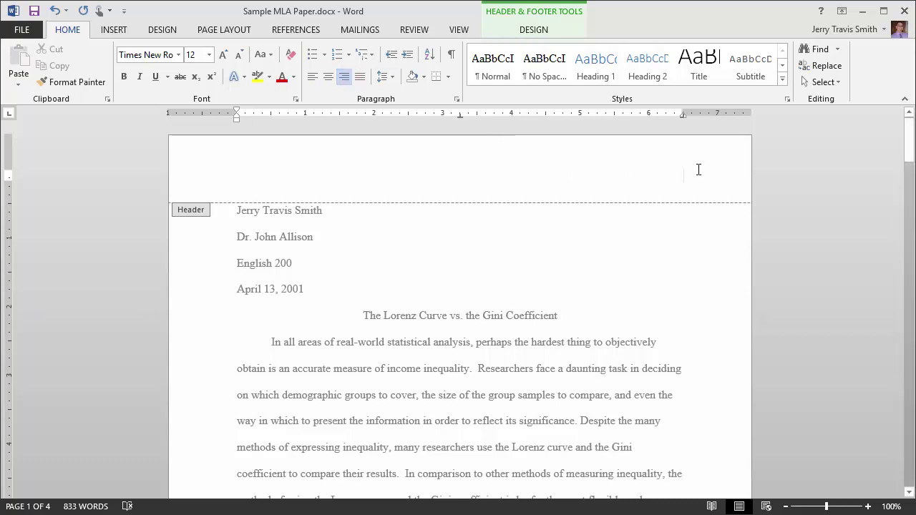
type("Smith")
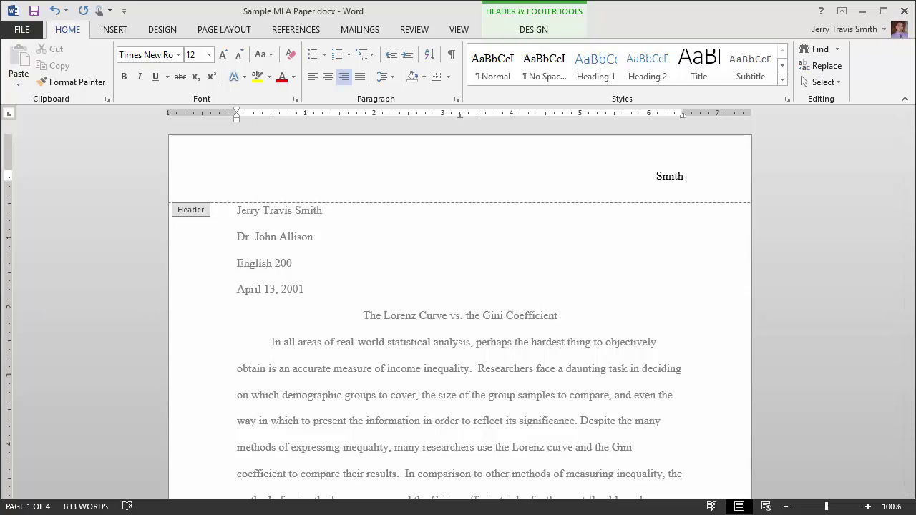
Step: Add the number 1 after the last name in the header and check how the header repeats on the second page
scroll(556, 293, "down", 4)
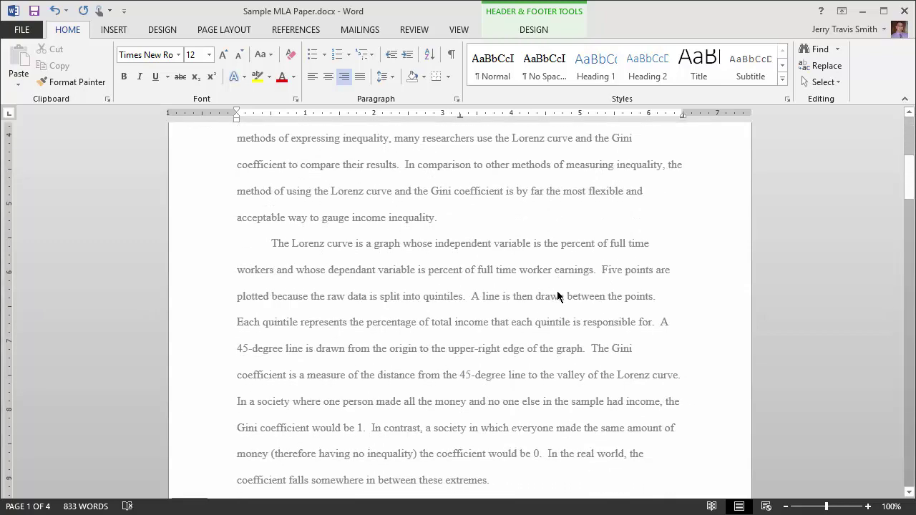
scroll(557, 298, "down", 2)
scroll(557, 301, "up", 6)
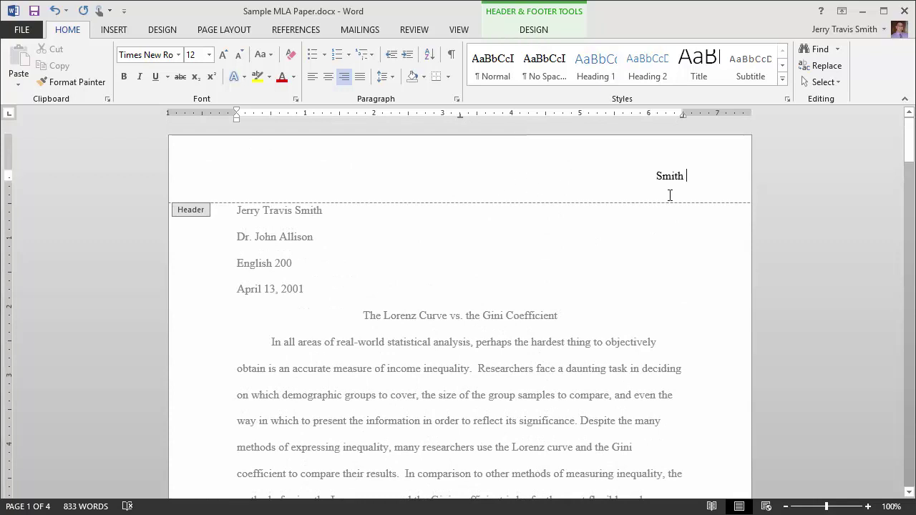
type("1")
scroll(626, 239, "down", 8)
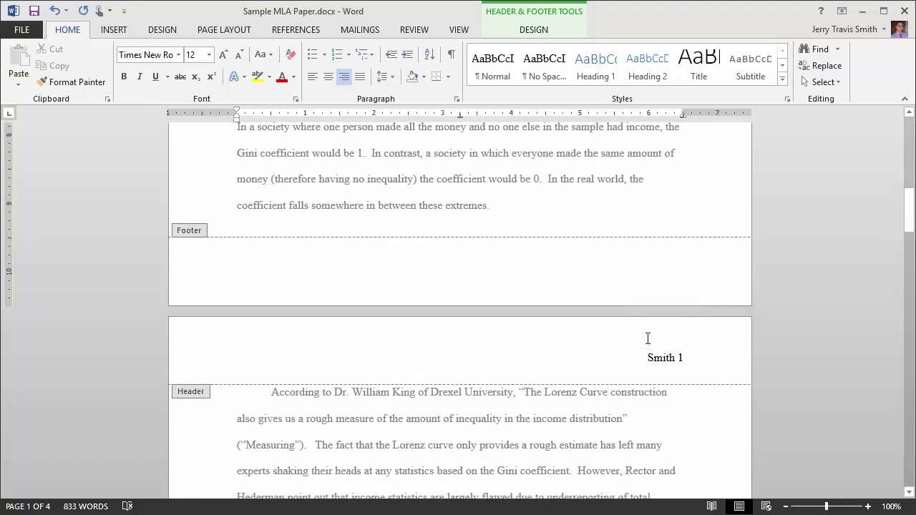
Step: Check the header number on the following pages and delete the manually typed 1 after the last name in the first-page header
scroll(644, 355, "down", 15)
scroll(648, 337, "down", 15)
scroll(648, 348, "up", 20)
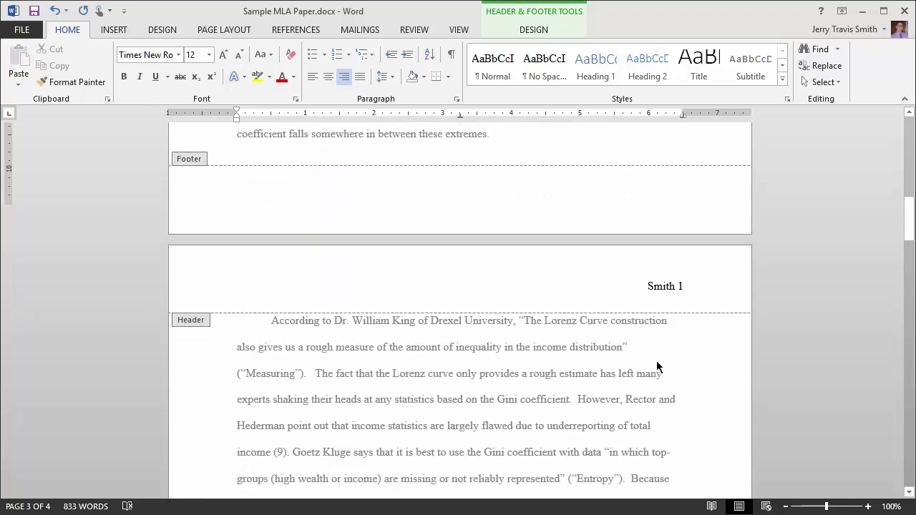
scroll(608, 344, "down", 3)
scroll(608, 344, "up", 12)
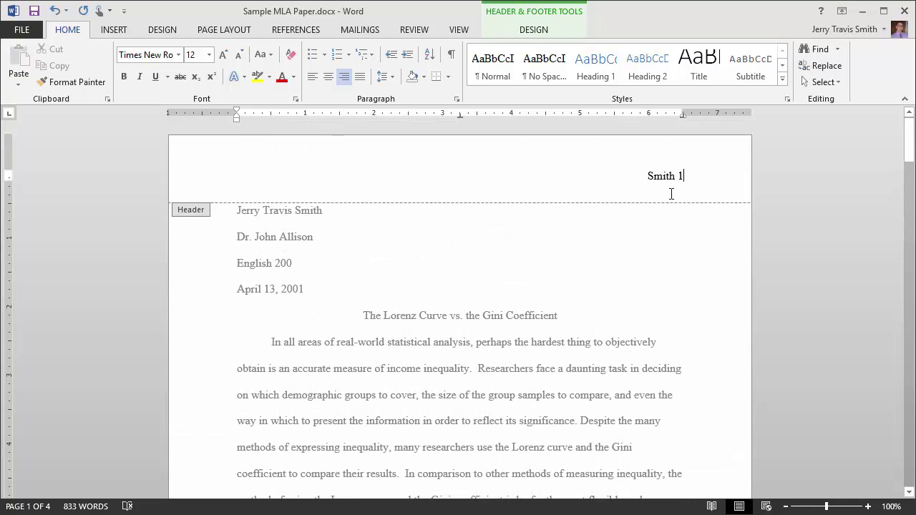
key("BackSpace")
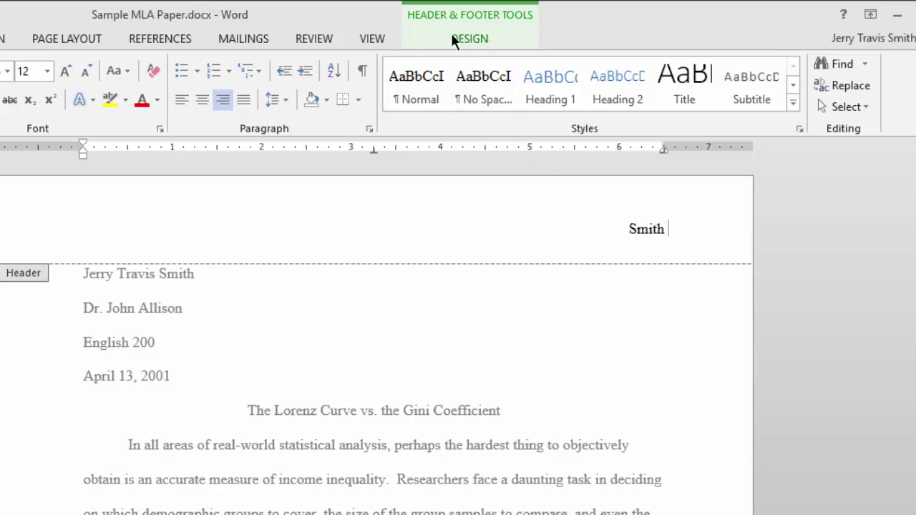
Step: Try inserting a Plain Number 3 page number at the top of the page, and undo the insertion
left_click(475, 39)
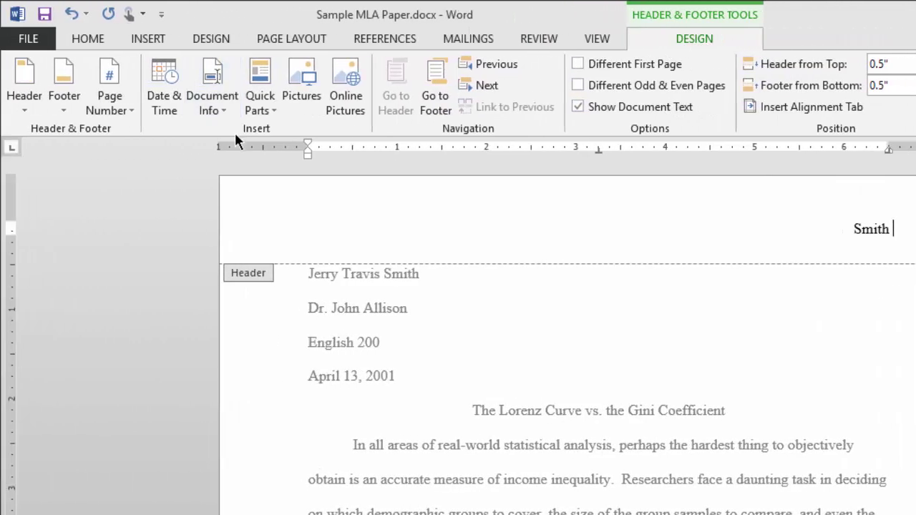
left_click(109, 104)
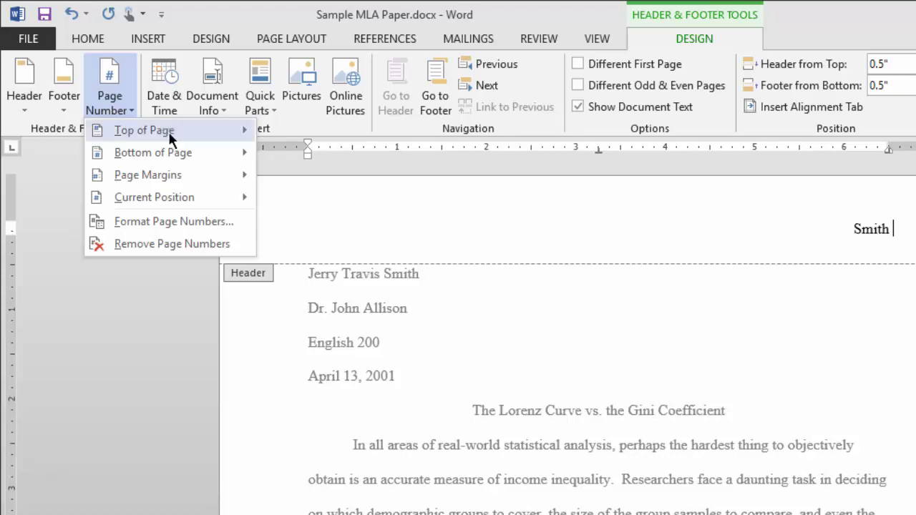
mouse_move(169, 138)
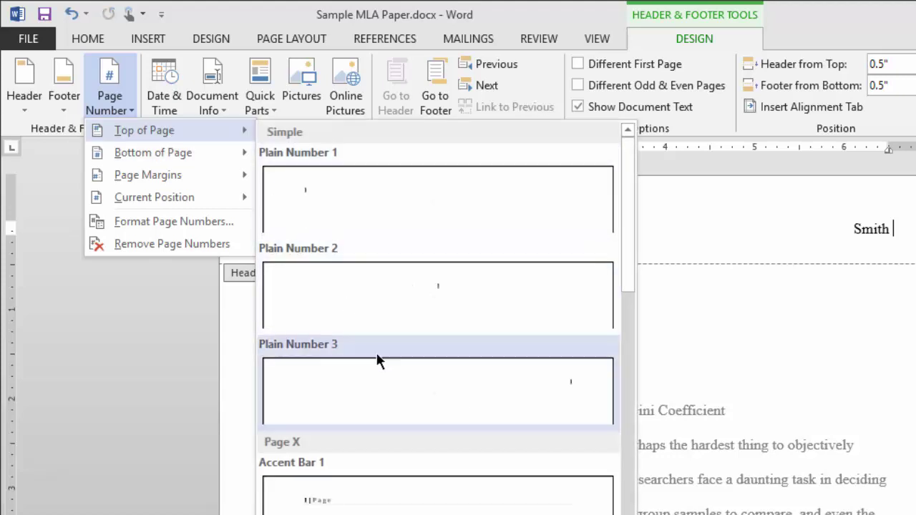
left_click(341, 381)
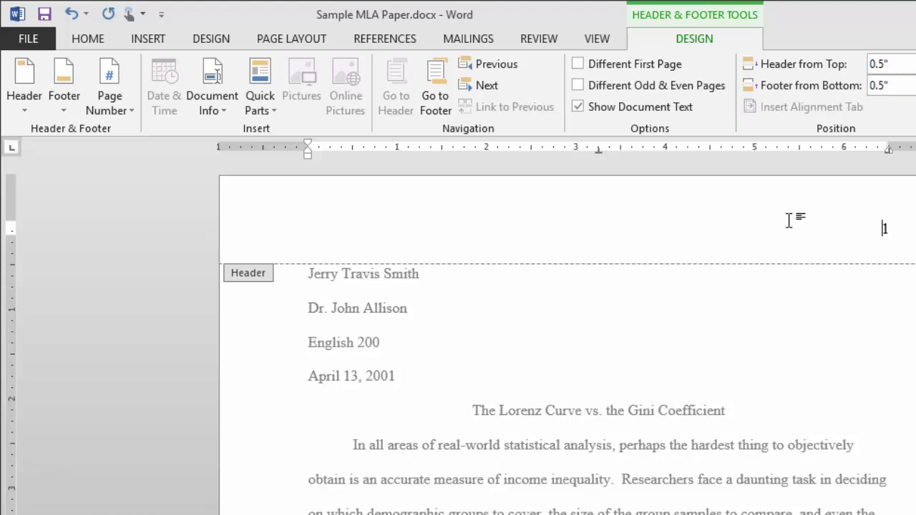
left_click(70, 15)
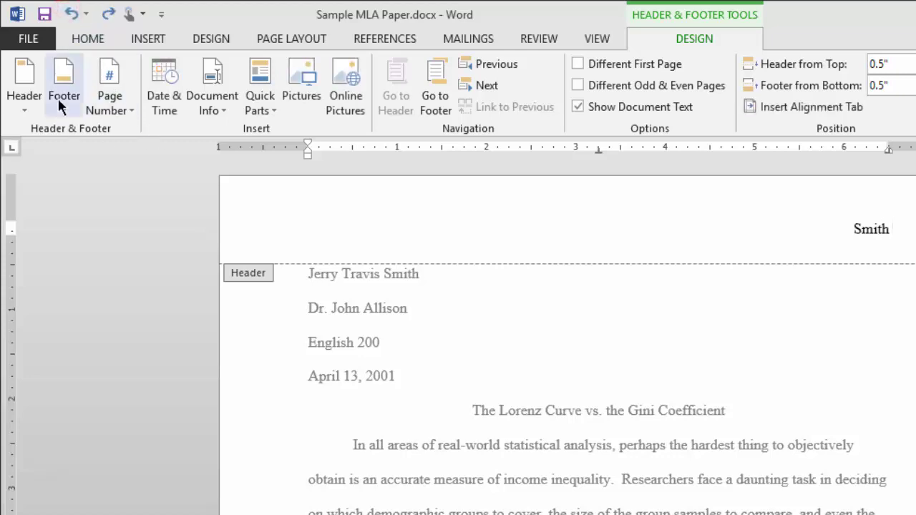
Step: Insert an automatic Plain Number page number at the current position after the last name in the header, and check it on the following pages
left_click(119, 109)
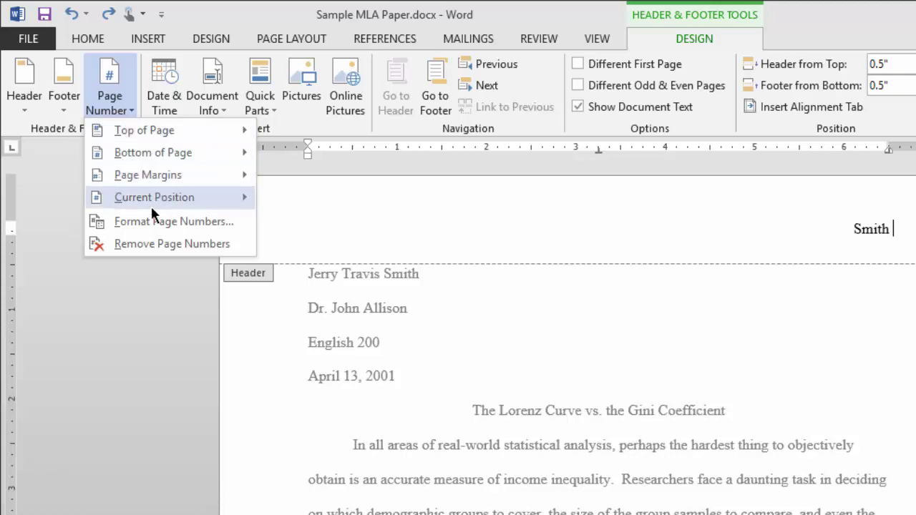
mouse_move(153, 198)
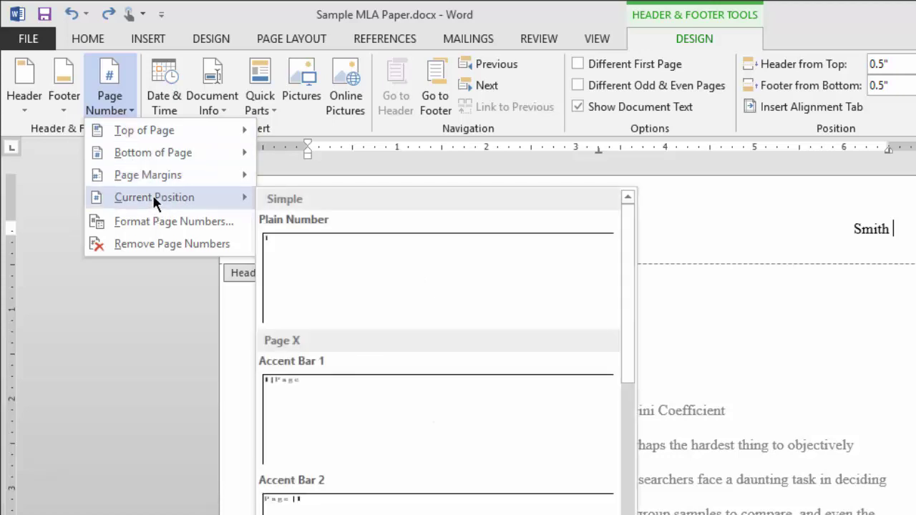
left_click(300, 256)
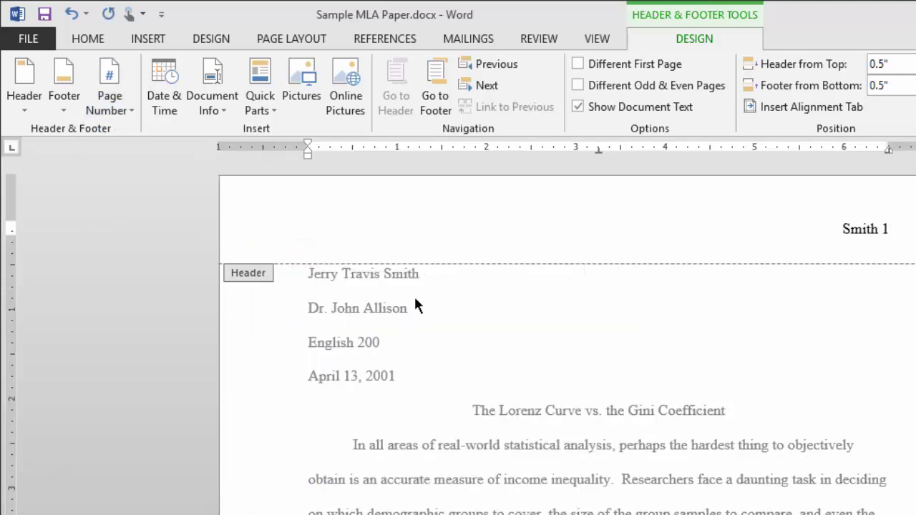
scroll(415, 303, "down", 3)
scroll(420, 303, "up", 3)
scroll(405, 307, "down", 10)
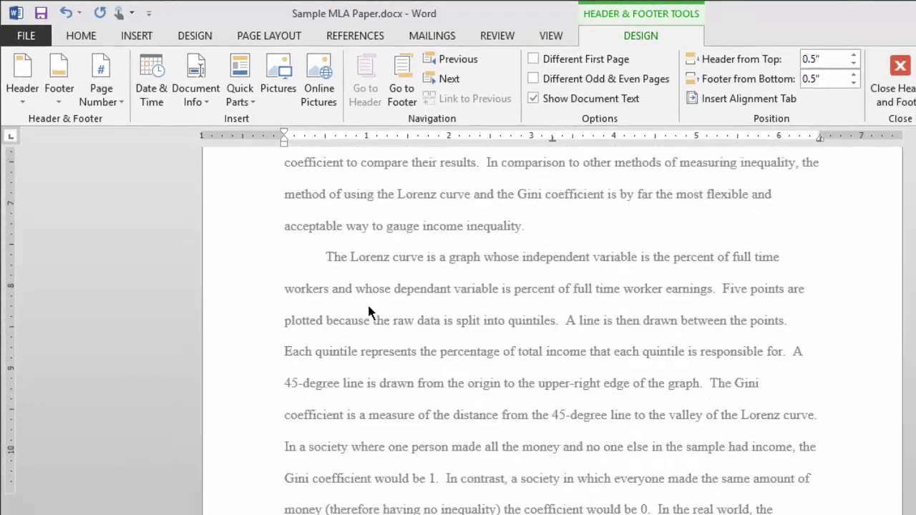
scroll(365, 310, "down", 12)
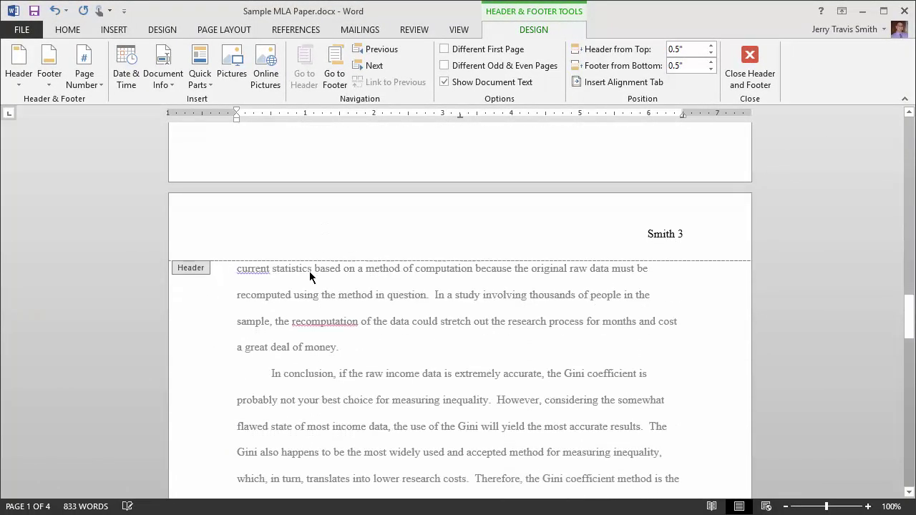
scroll(309, 271, "up", 10)
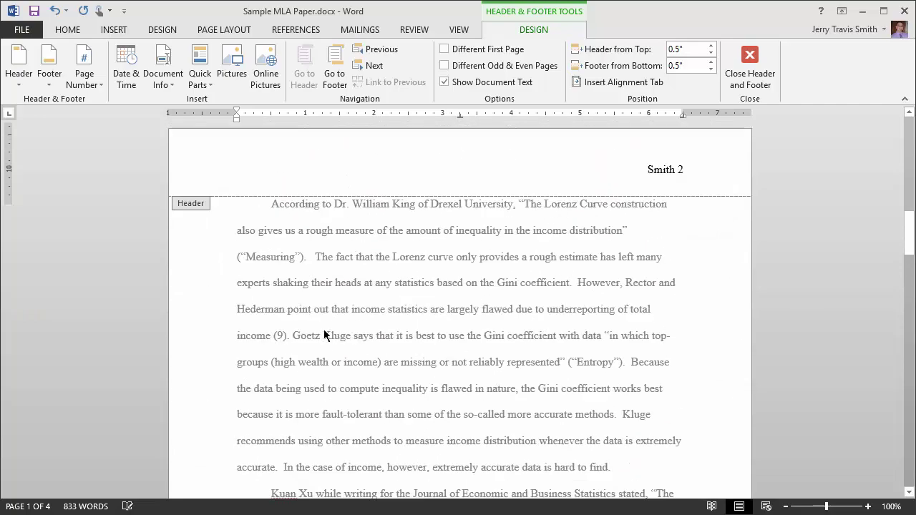
scroll(303, 310, "up", 10)
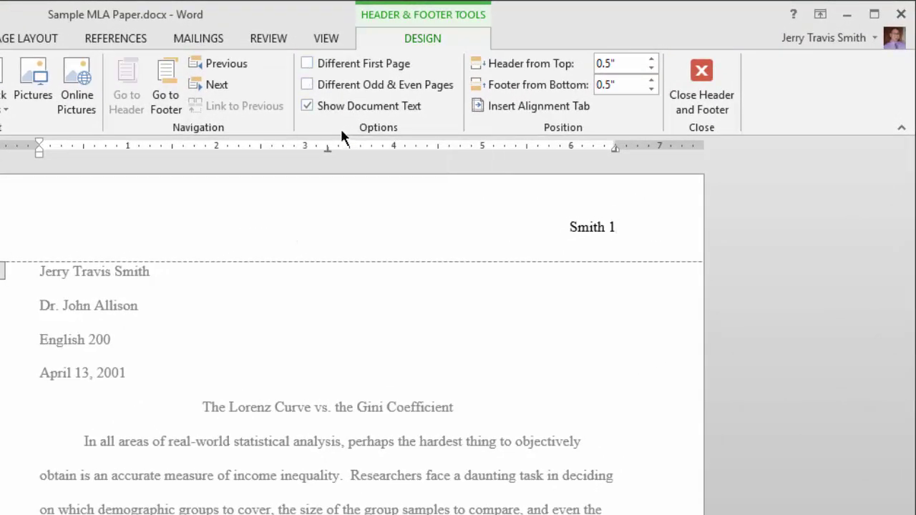
Step: Turn on the Different First Page header option and compare the headers of the first and second pages
left_click(307, 64)
left_click(334, 245)
scroll(331, 239, "down", 10)
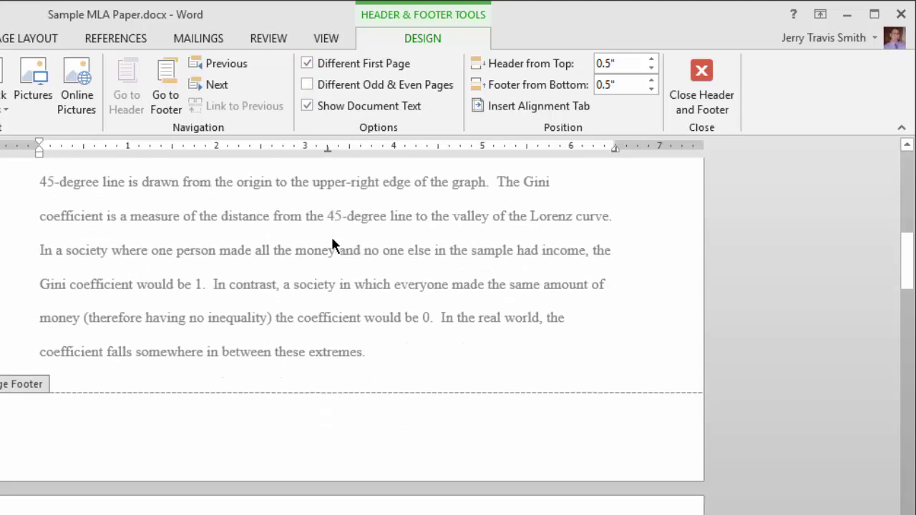
scroll(327, 243, "up", 6)
scroll(324, 247, "up", 4)
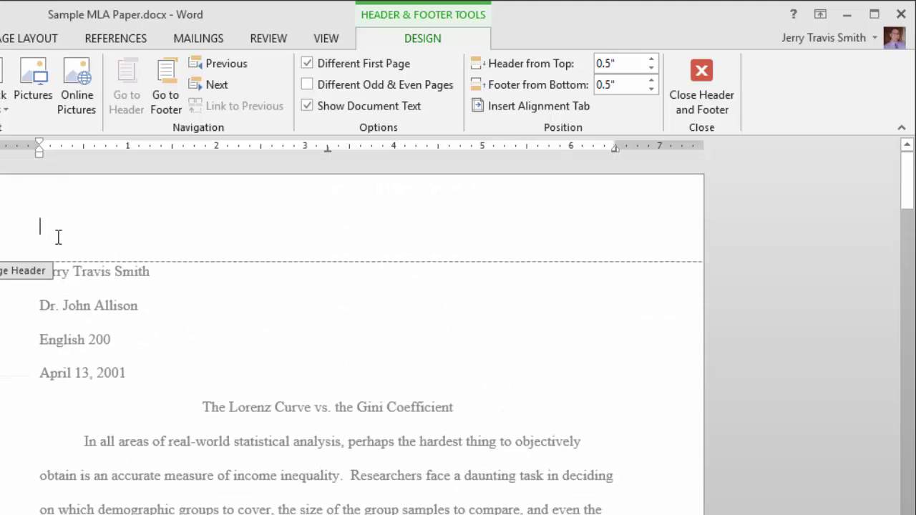
scroll(99, 386, "down", 8)
scroll(133, 390, "down", 8)
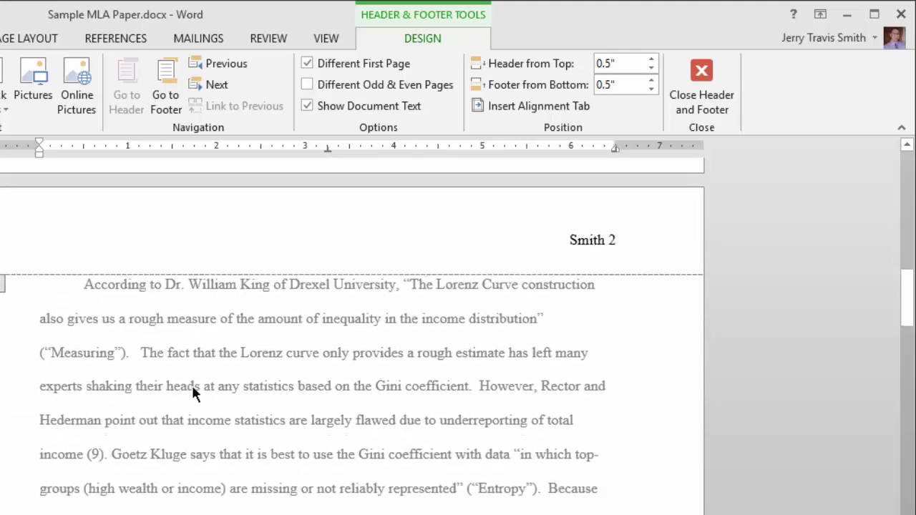
scroll(197, 372, "up", 12)
scroll(190, 362, "up", 6)
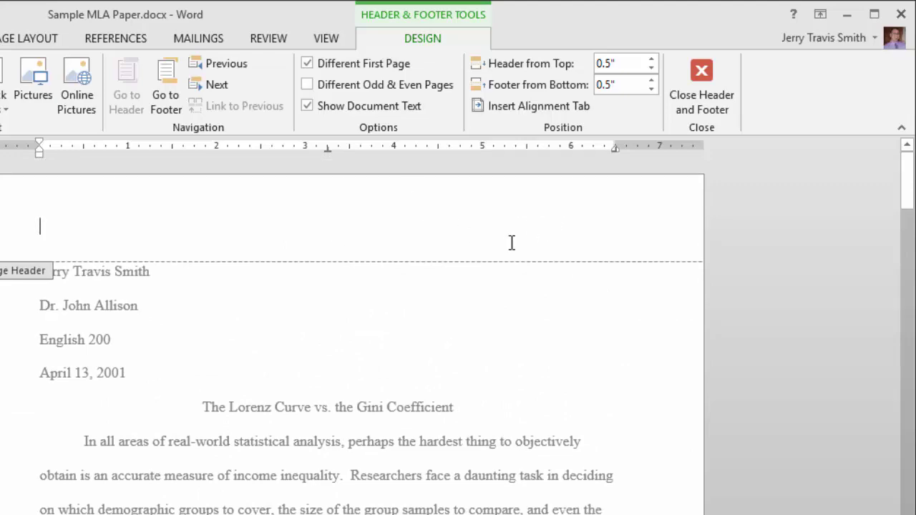
Step: Examine how the Different First Page option affects the headers across the first three pages
scroll(522, 258, "down", 3)
scroll(530, 262, "down", 10)
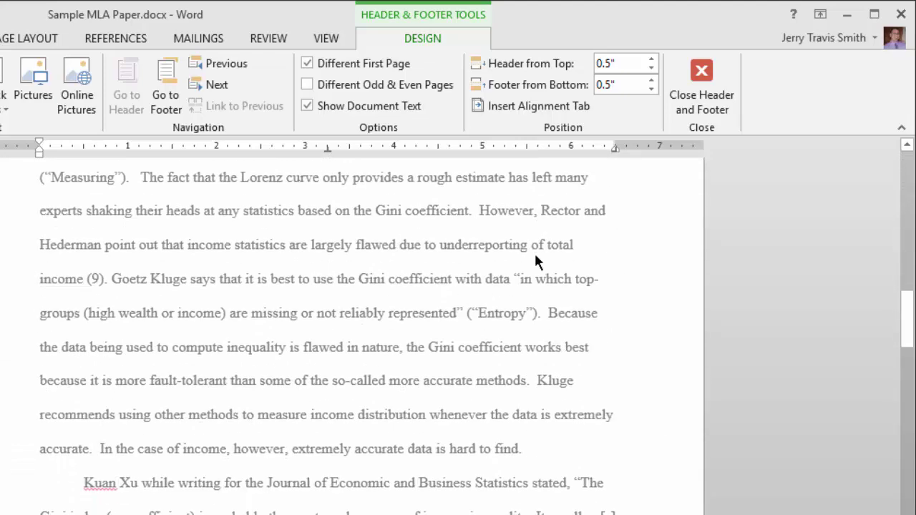
scroll(538, 260, "up", 6)
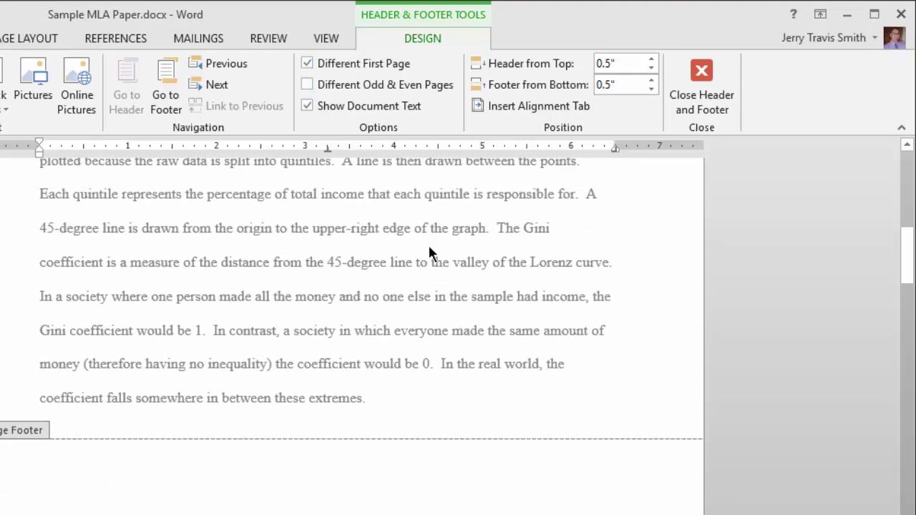
scroll(430, 245, "up", 7)
scroll(432, 250, "down", 12)
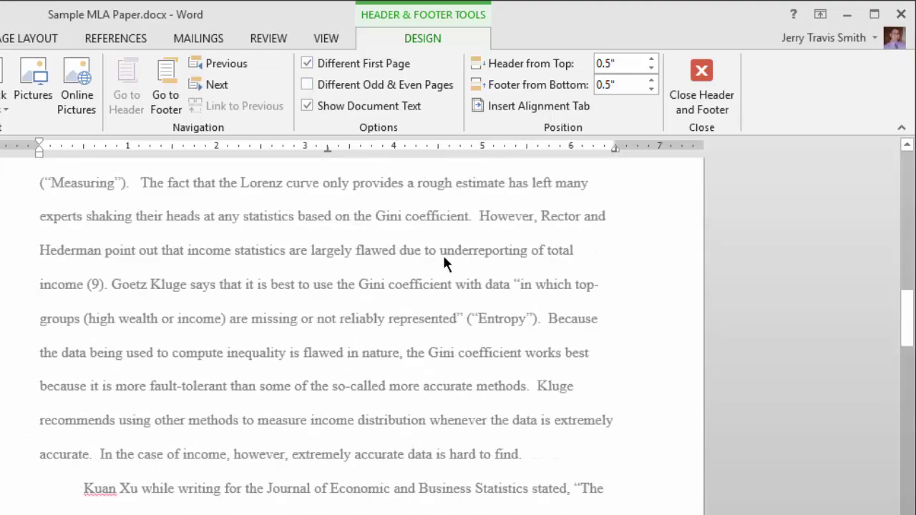
scroll(448, 247, "up", 7)
scroll(456, 247, "up", 8)
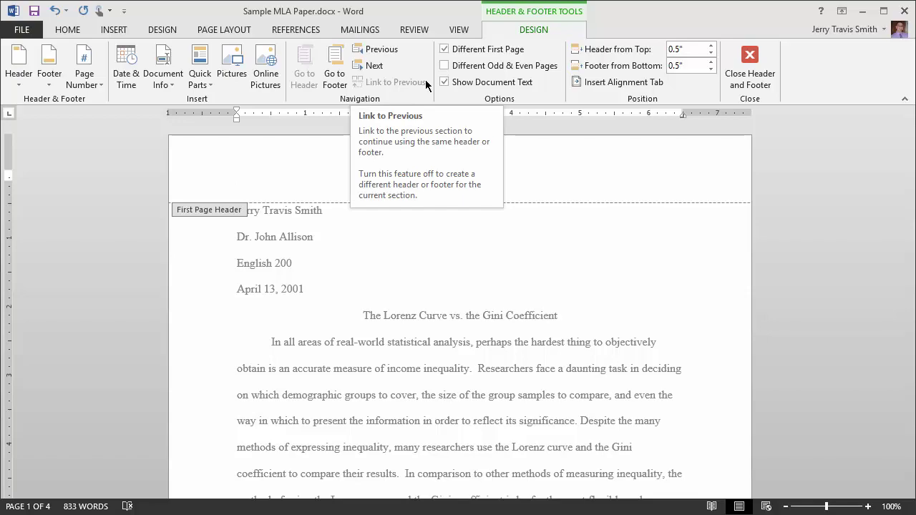
scroll(408, 179, "down", 5)
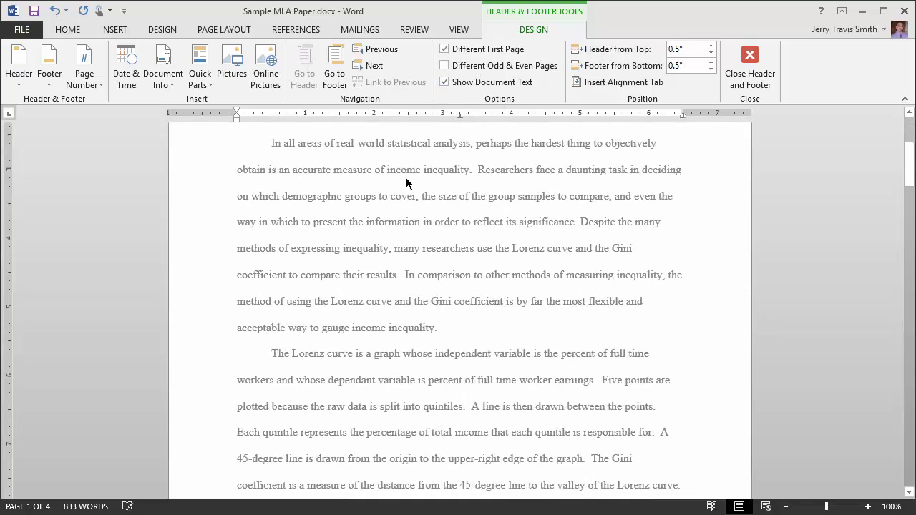
scroll(407, 181, "down", 15)
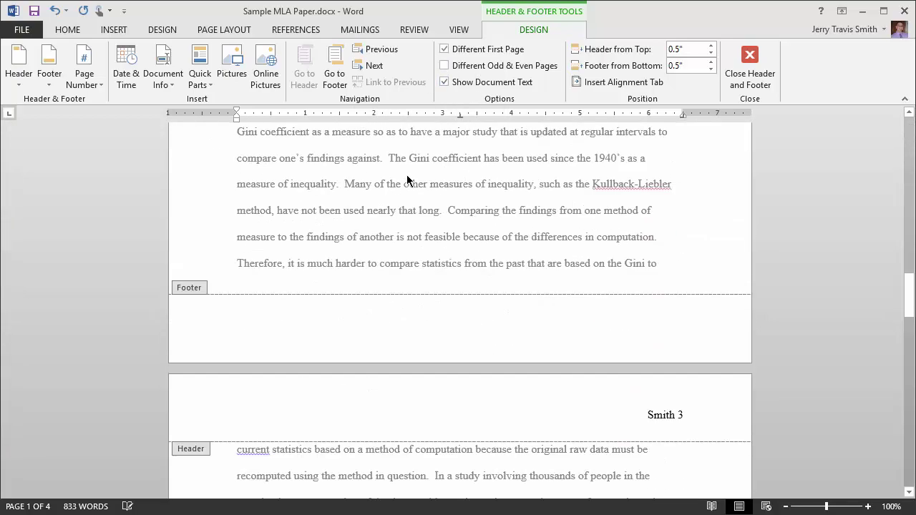
scroll(407, 174, "down", 8)
scroll(409, 174, "up", 15)
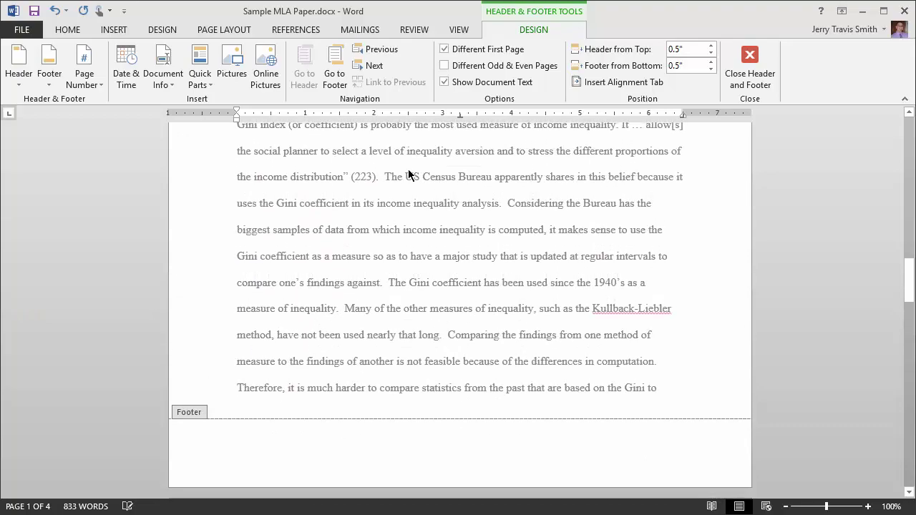
scroll(408, 172, "up", 15)
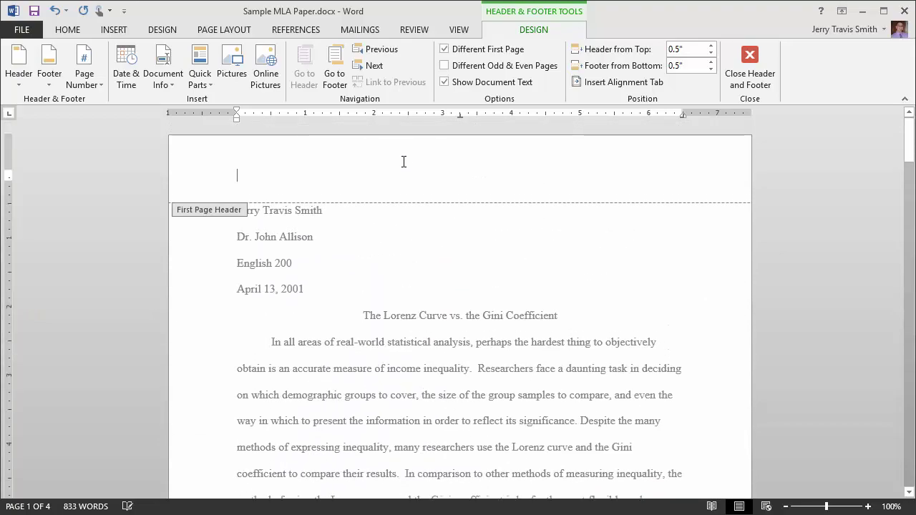
Step: Turn off the Different First Page option and check the headers on all pages
left_click(464, 52)
scroll(512, 254, "down", 6)
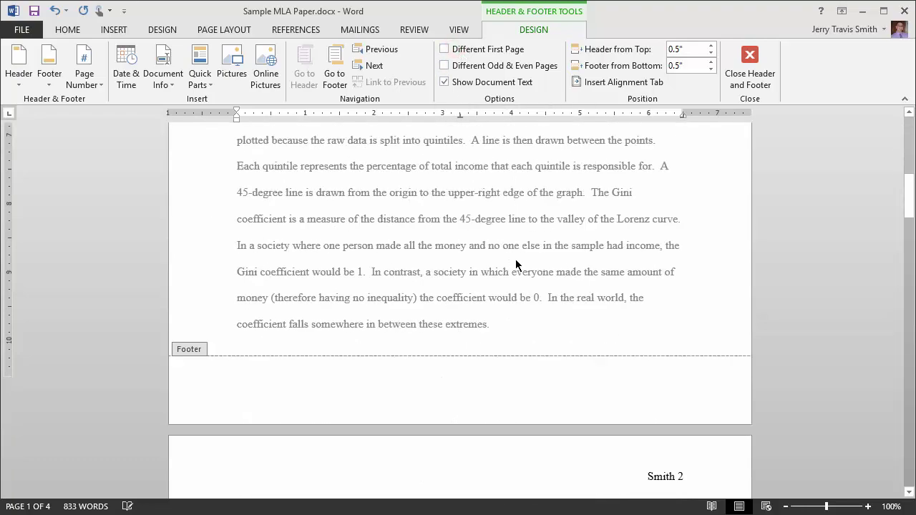
scroll(516, 265, "down", 12)
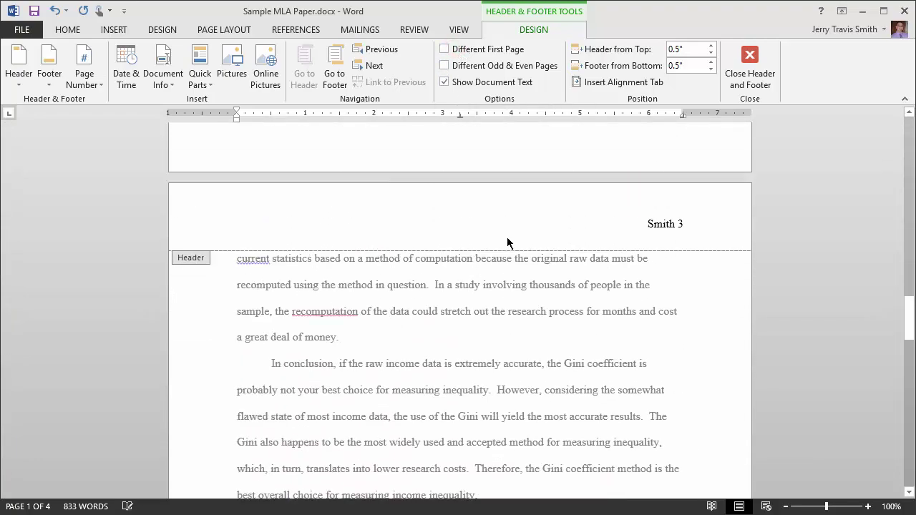
scroll(507, 244, "down", 14)
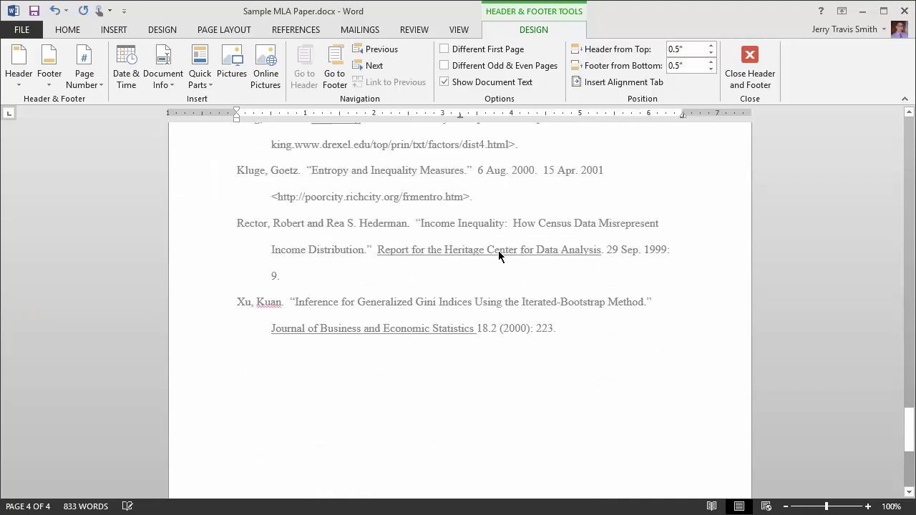
scroll(499, 256, "up", 15)
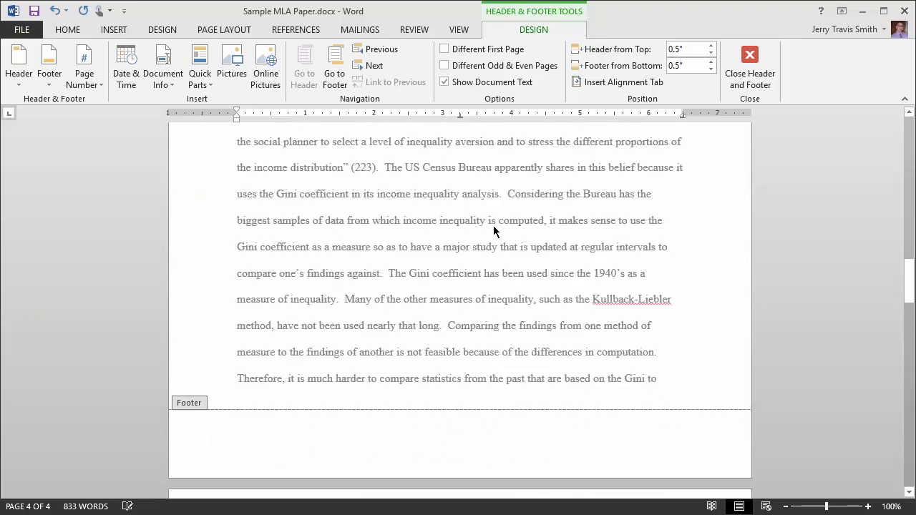
scroll(493, 230, "up", 10)
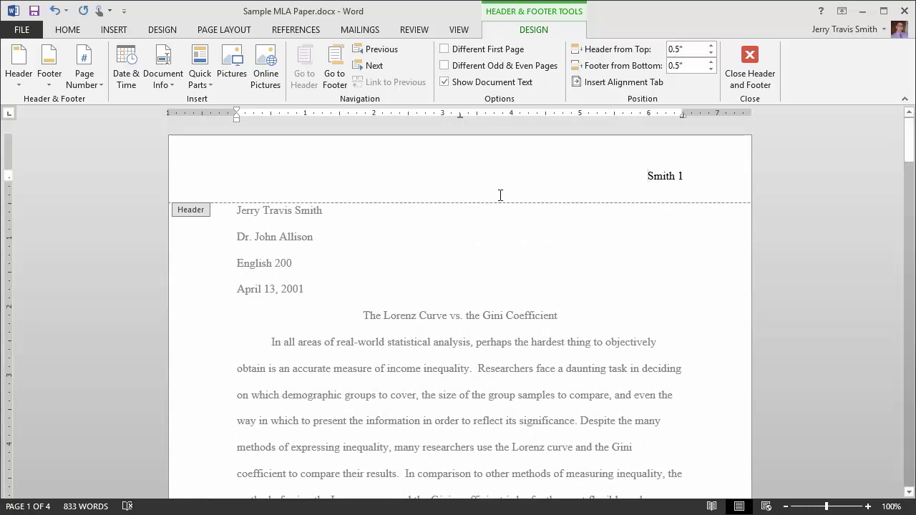
Step: Review the header numbering from the first page through to the "Works Citied" page
scroll(391, 266, "down", 2)
scroll(385, 303, "up", 2)
scroll(502, 301, "down", 20)
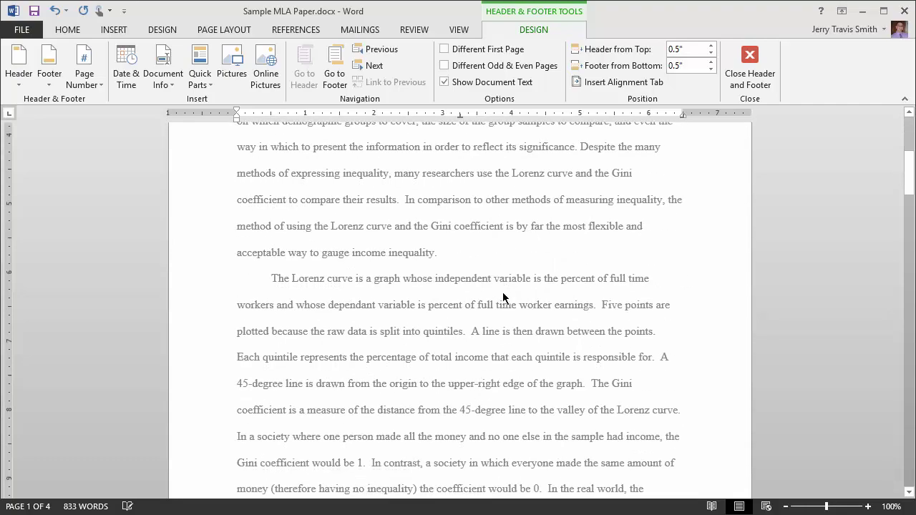
scroll(504, 290, "down", 20)
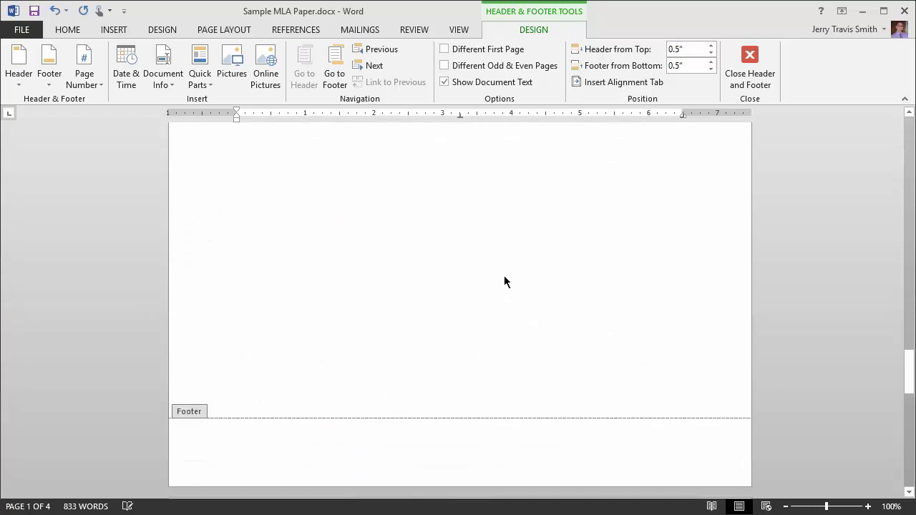
scroll(395, 266, "up", 5)
scroll(497, 278, "down", 15)
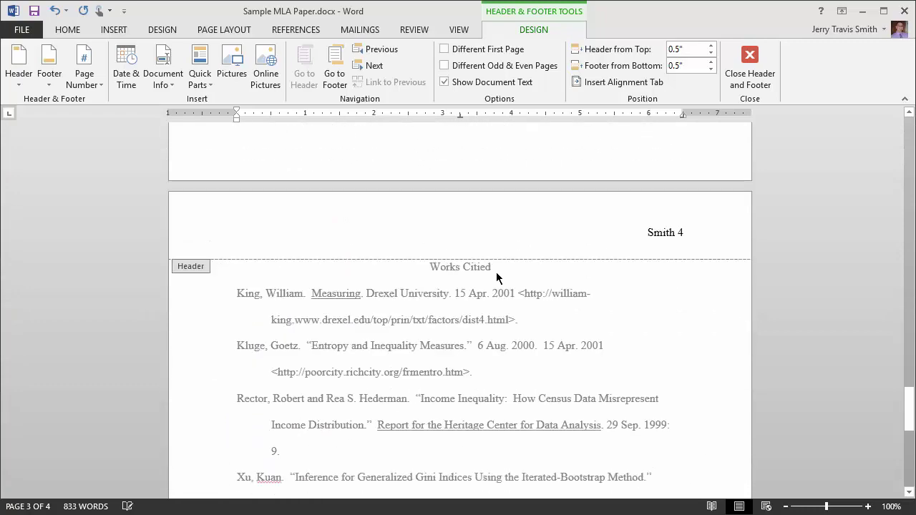
scroll(358, 208, "up", 2)
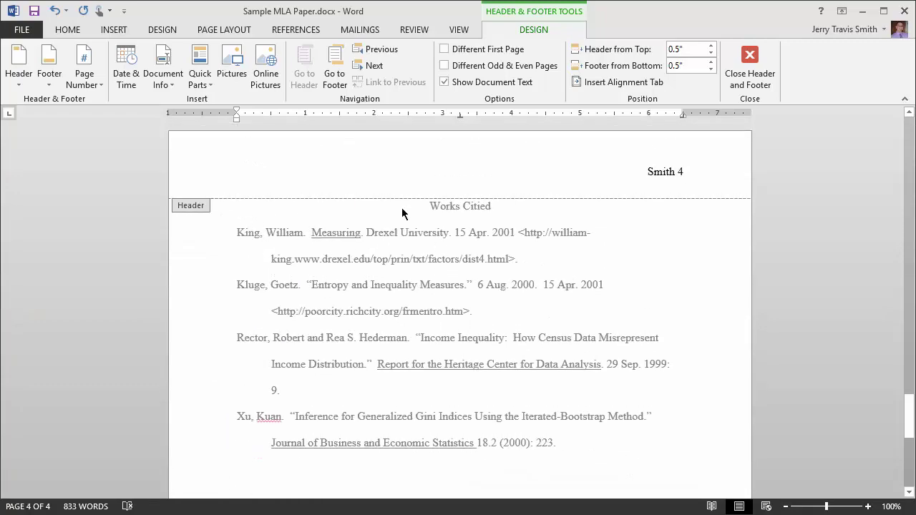
scroll(259, 280, "down", 3)
scroll(247, 257, "up", 3)
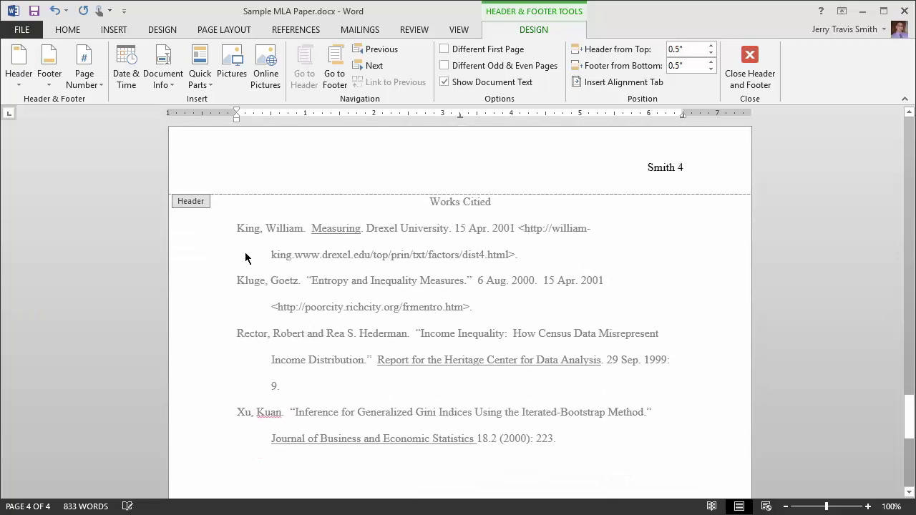
Step: Close header and footer editing, look over the finished paper through to the works cited list, and return to the document's start
left_click(744, 73)
scroll(511, 261, "up", 3)
scroll(512, 248, "down", 1)
scroll(511, 248, "down", 20)
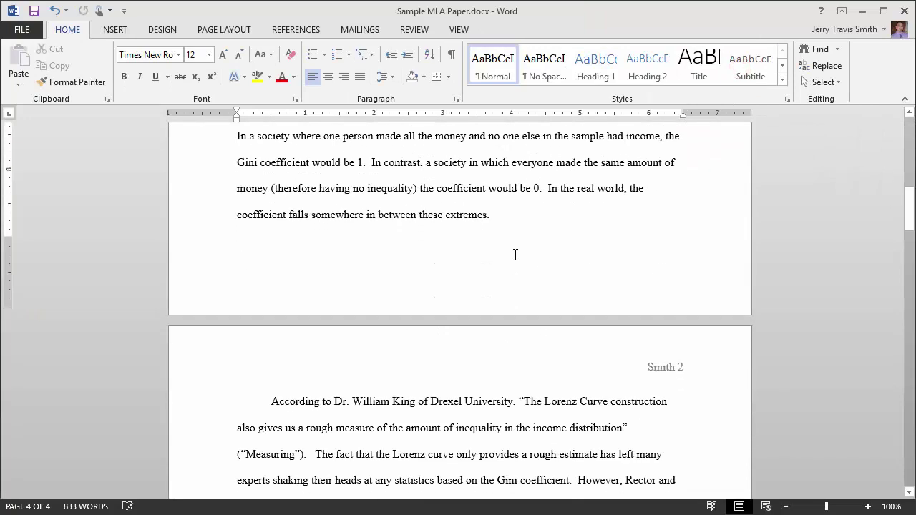
scroll(525, 262, "down", 2)
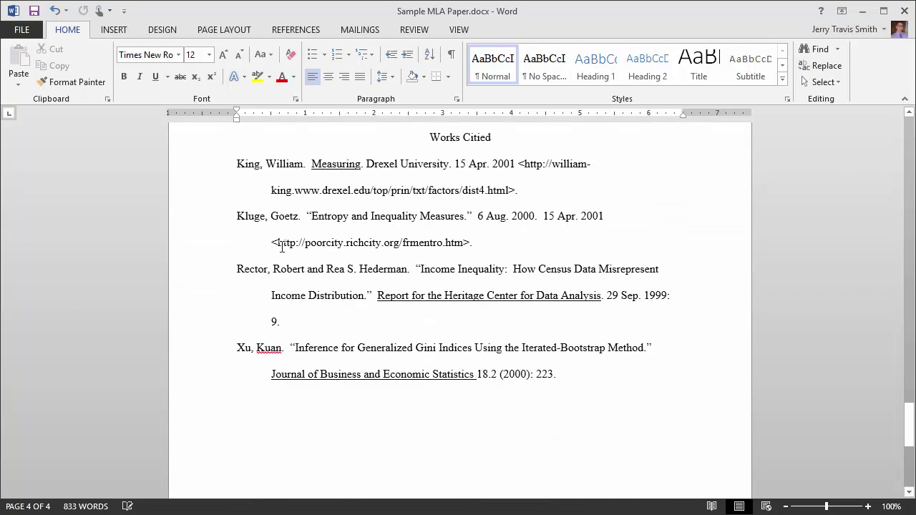
scroll(265, 288, "up", 15)
scroll(281, 309, "up", 15)
key("ctrl+Home")
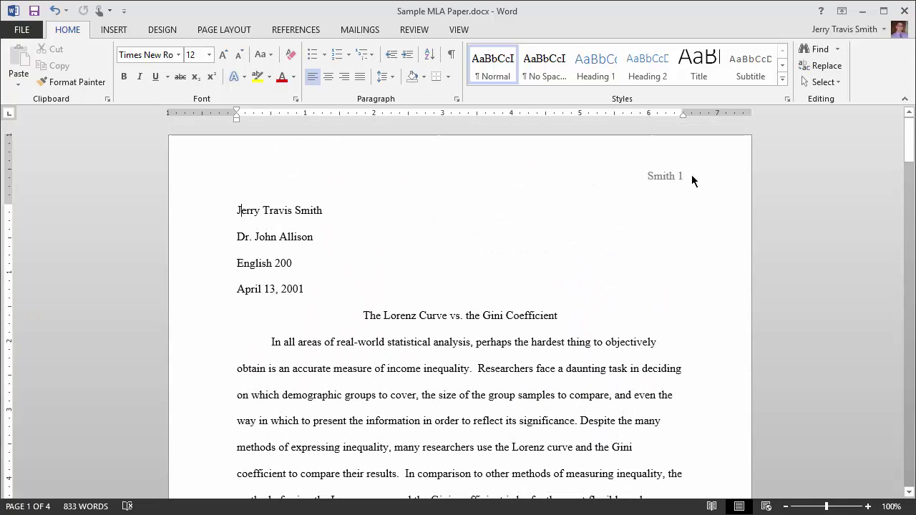